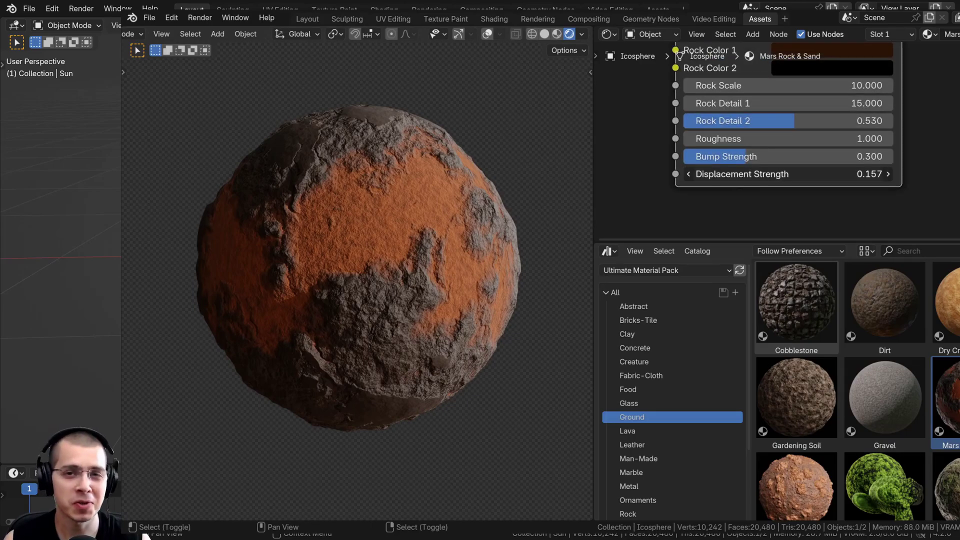
Examine the displaced surfaces of the Mars Rock & Sand and Chunky Concrete material spheres from several angles.
scroll(377, 220, "down", 2)
middle_click_drag(378, 220, 330, 230)
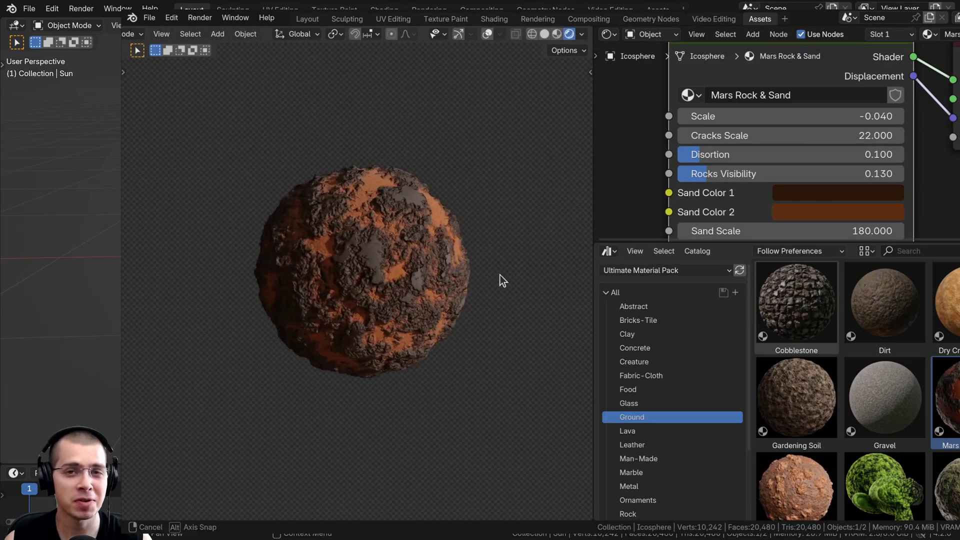
middle_click_drag(500, 275, 480, 248)
scroll(477, 245, "down", 2)
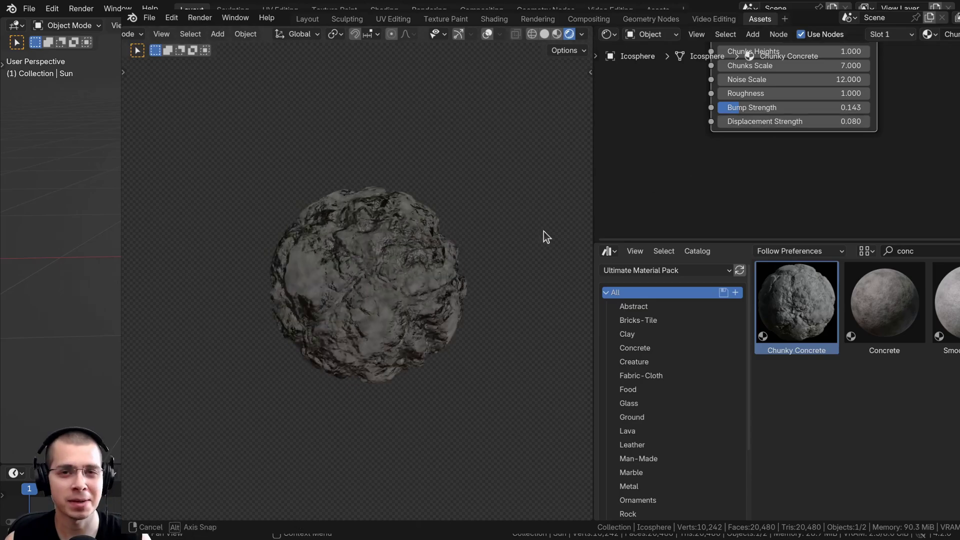
scroll(796, 138, "up", 2)
mouse_move(796, 139)
left_mouse_down()
mouse_move(781, 138)
mouse_move(790, 138)
left_mouse_up()
middle_click_drag(380, 255, 366, 258)
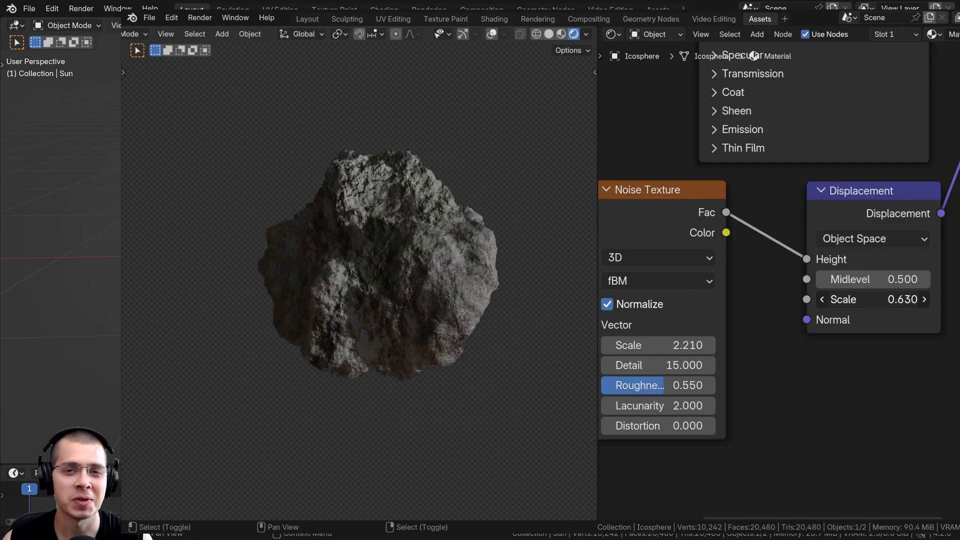
Increase the Displacement node's Scale on the noise-textured sphere and check the stronger displacement.
left_click_drag(872, 299, 895, 299)
scroll(338, 275, "up", 3)
left_click_drag(895, 299, 905, 299)
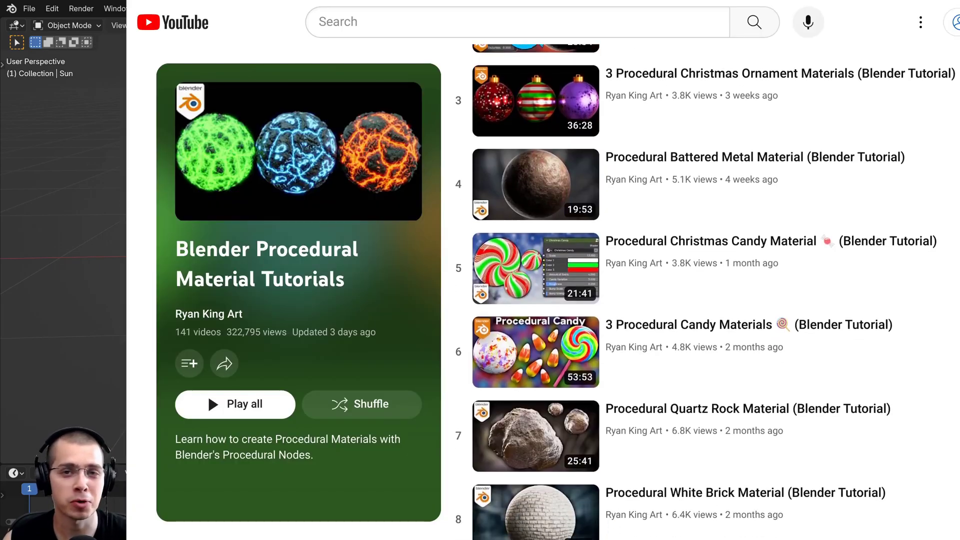
scroll(710, 290, "down", 3)
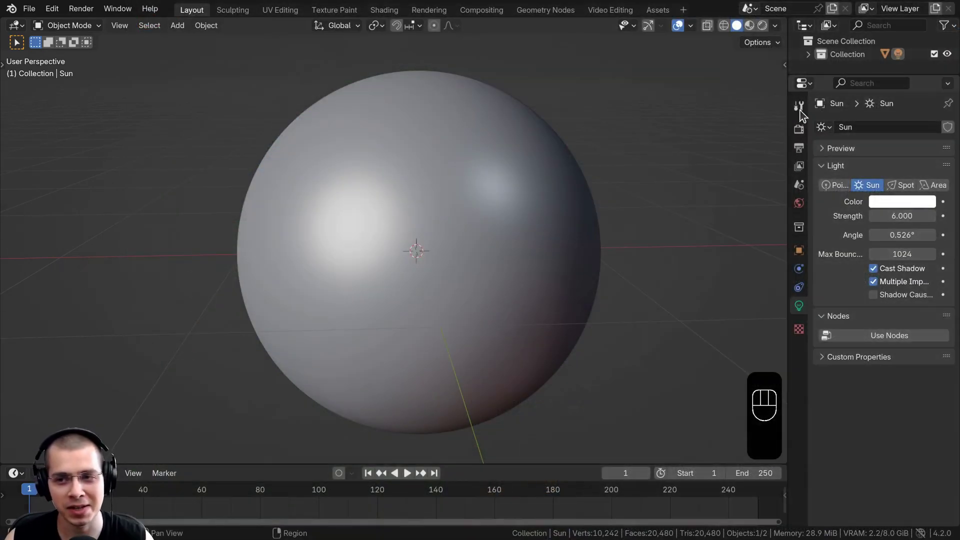
Open the scene's render settings and display the available render engines.
left_click(798, 105)
left_click(799, 129)
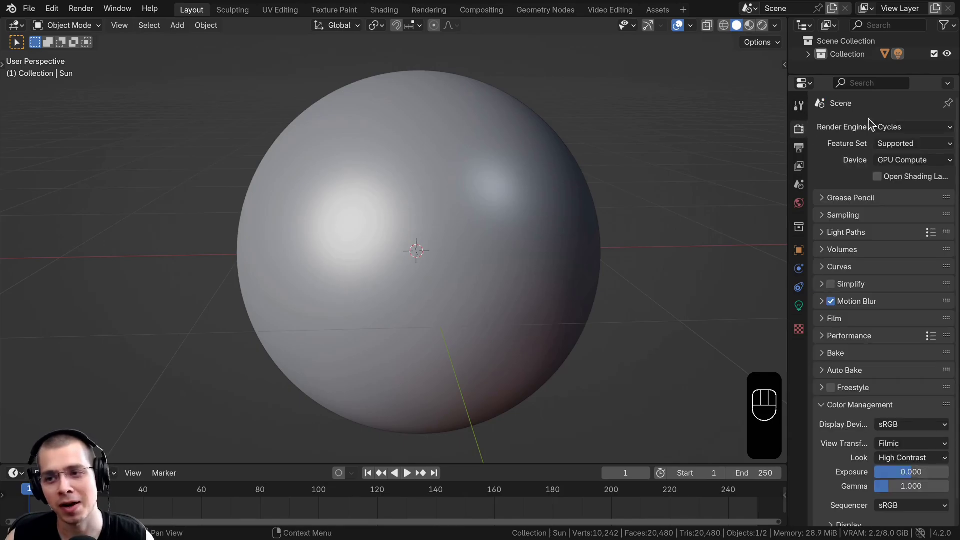
left_click(893, 127)
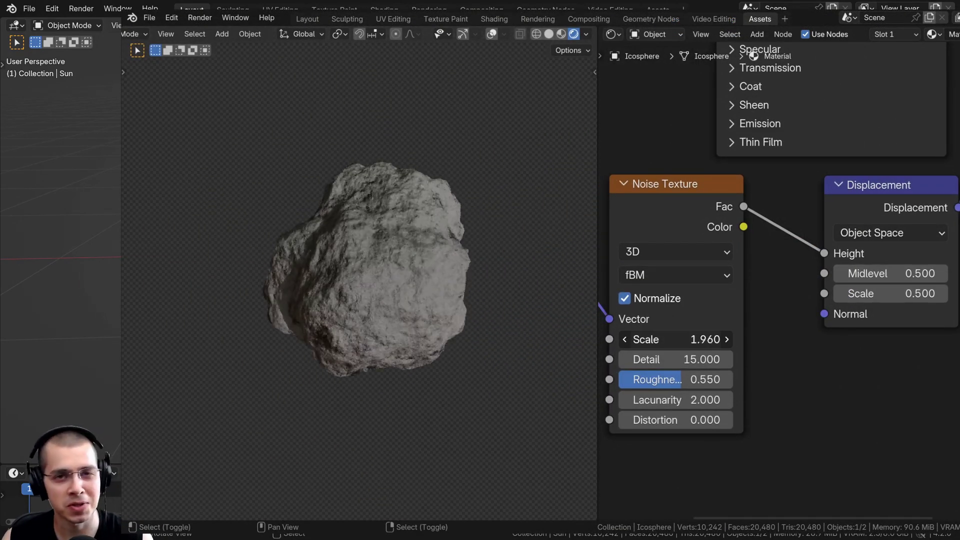
Set the Mars Rock & Sand material's Displacement Strength to about 0.437, and adjust its Bump Strength and Scale.
scroll(478, 397, "down", 3)
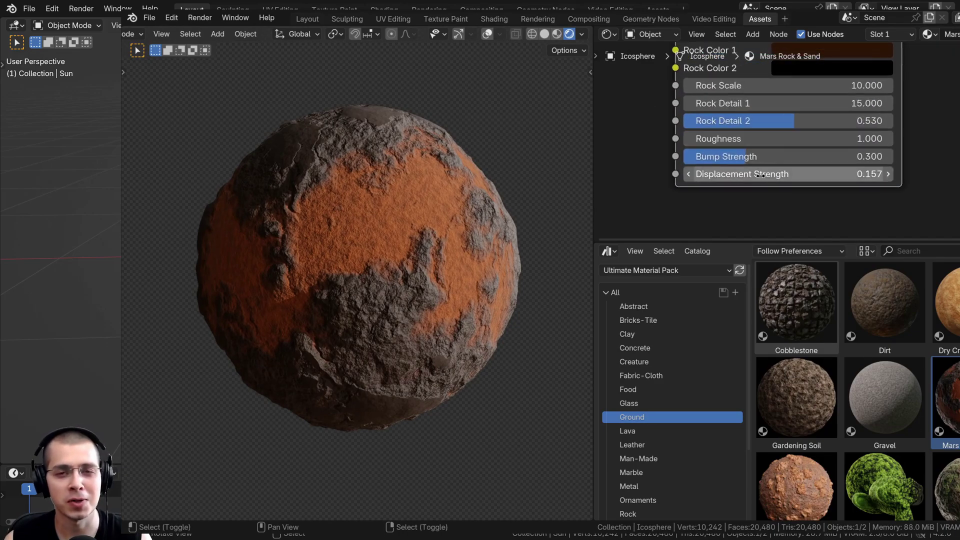
left_click_drag(760, 174, 829, 174)
middle_click_drag(381, 225, 451, 220)
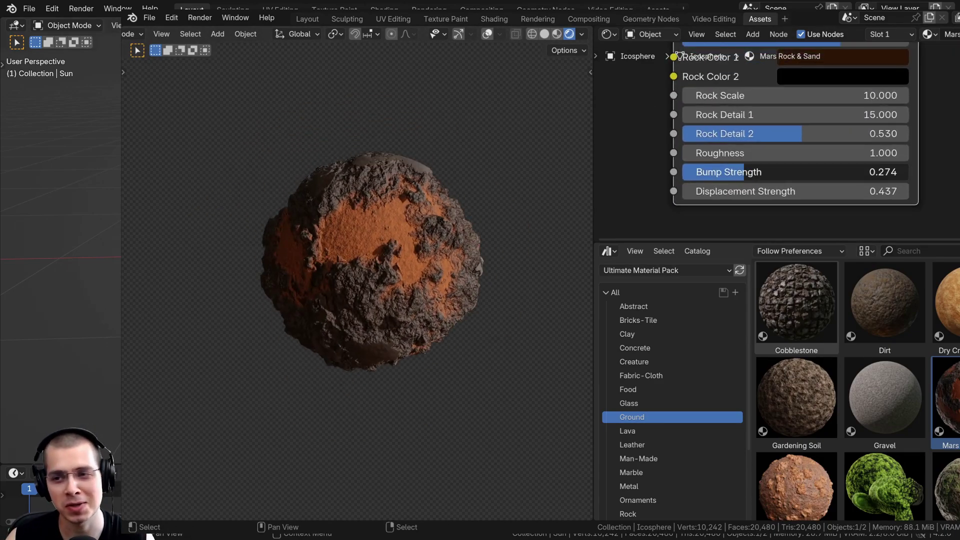
mouse_move(756, 170)
left_mouse_down()
mouse_move(747, 169)
mouse_move(770, 170)
left_mouse_up()
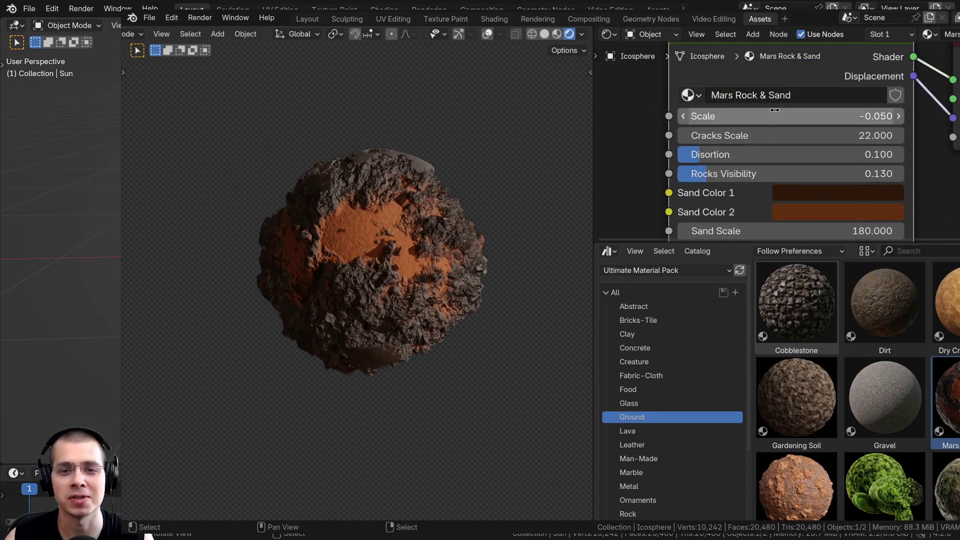
mouse_move(774, 109)
left_mouse_down()
mouse_move(750, 110)
mouse_move(777, 110)
left_mouse_up()
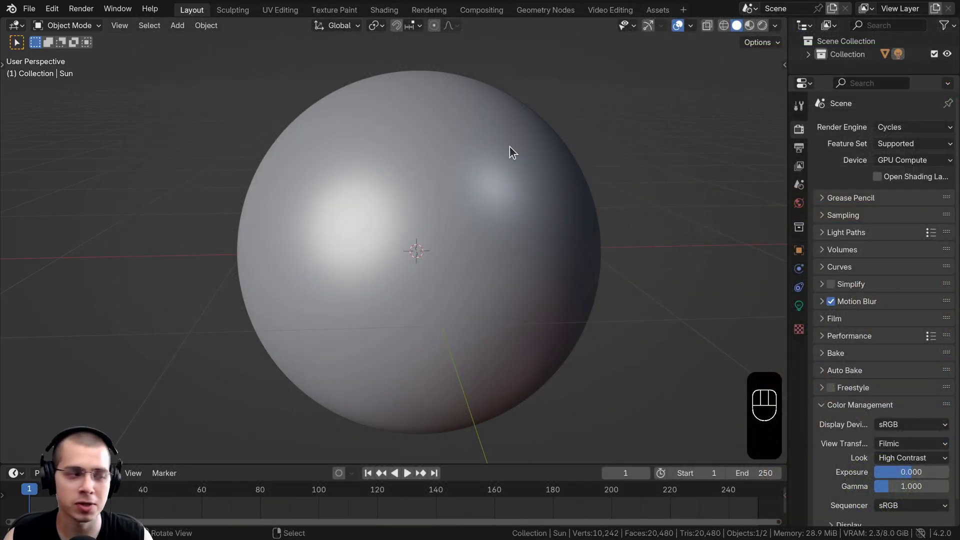
Switch to the Assets workspace and enlarge the 3D viewport above the material asset browser.
left_click(658, 11)
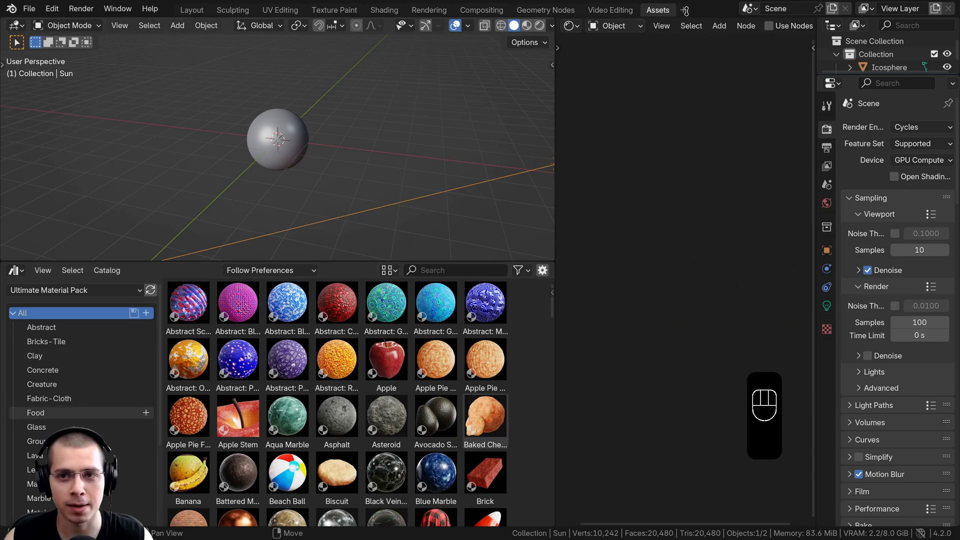
left_click_drag(356, 262, 356, 207)
scroll(336, 375, "down", 5)
left_click_drag(547, 273, 571, 240)
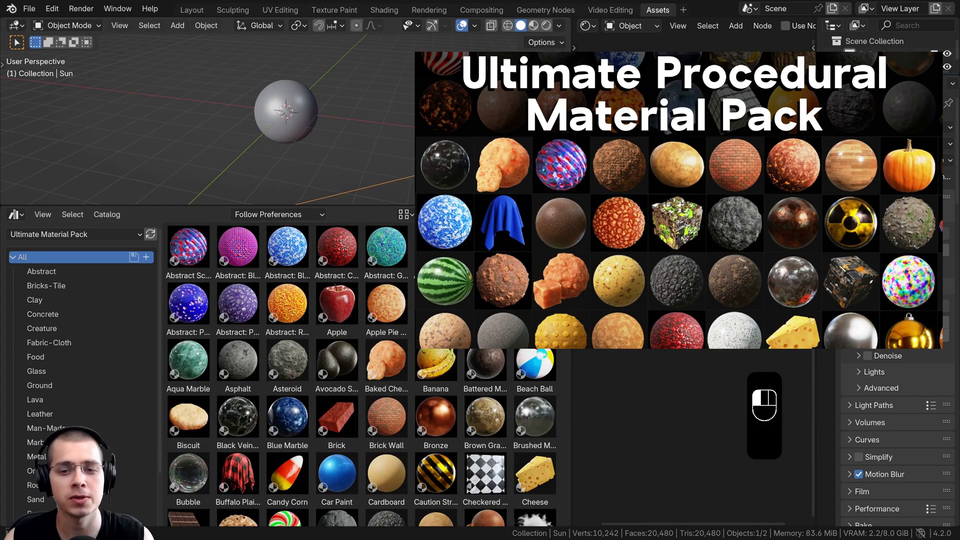
left_click_drag(350, 206, 350, 309)
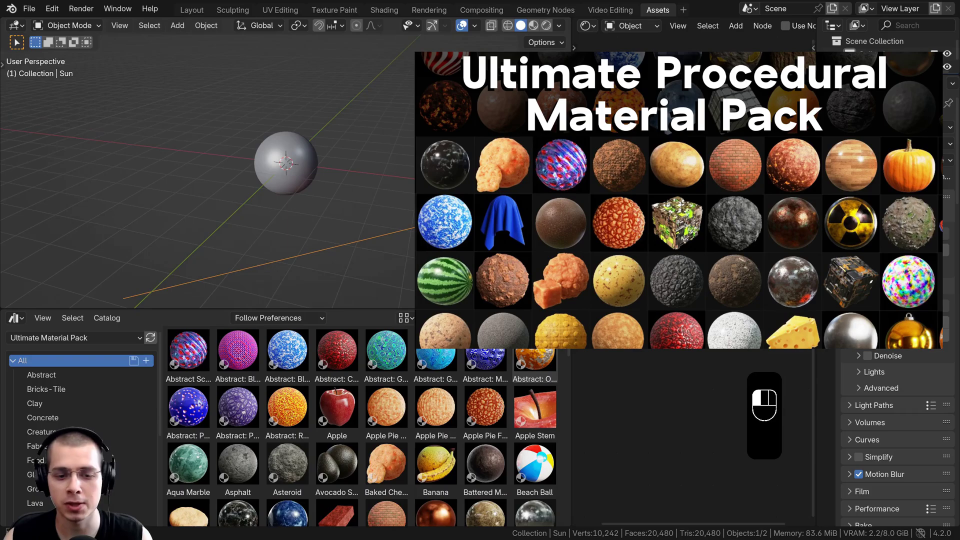
scroll(324, 215, "up", 4)
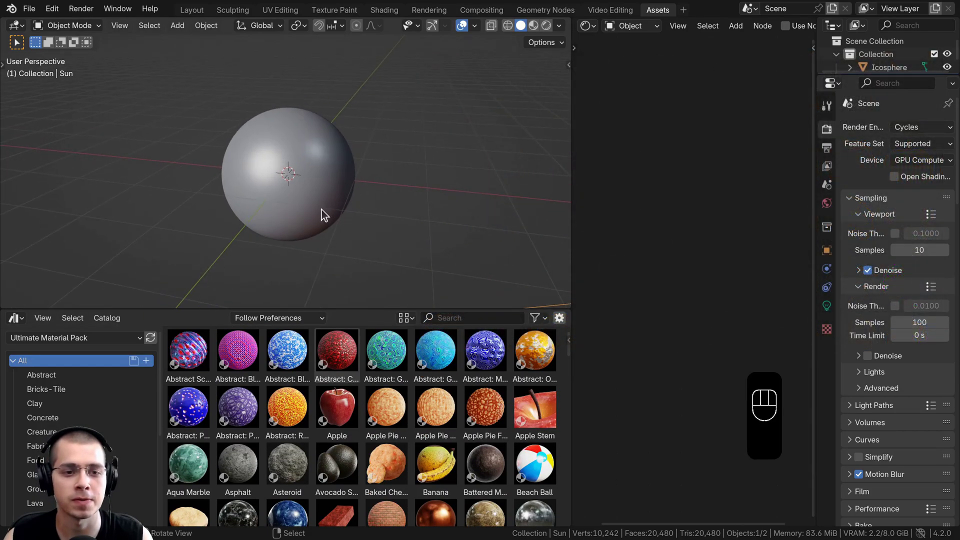
Set the render engine to EEVEE and narrow the properties area to widen the shader editor.
left_click_drag(815, 129, 783, 129)
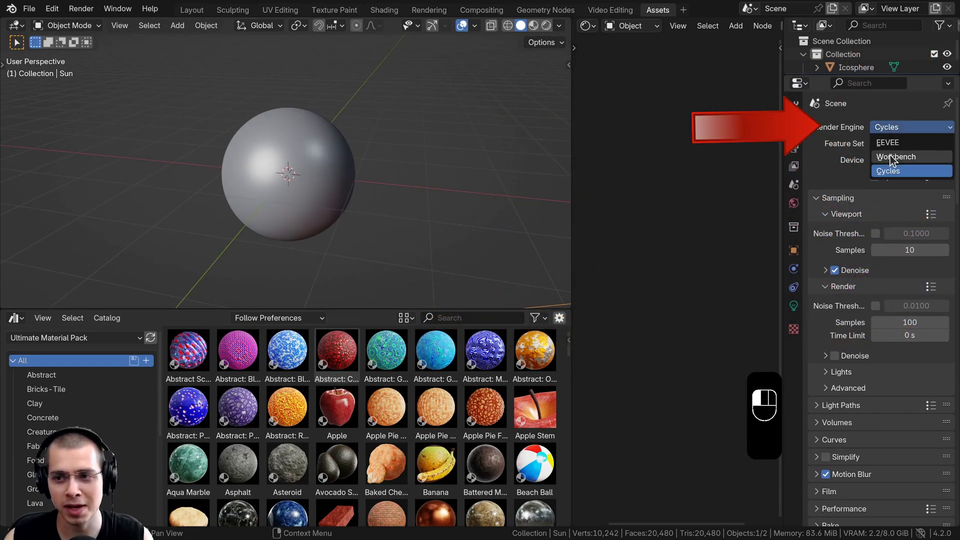
left_click(888, 144)
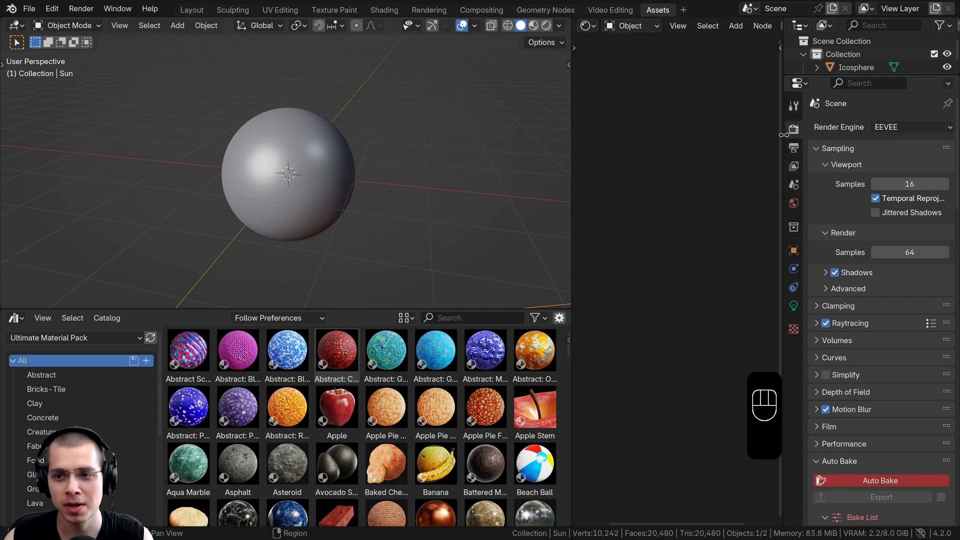
left_click_drag(784, 135, 931, 135)
Display the viewport in rendered shading and select the icosphere, leaving it in Object Mode.
key("z")
left_click(307, 112)
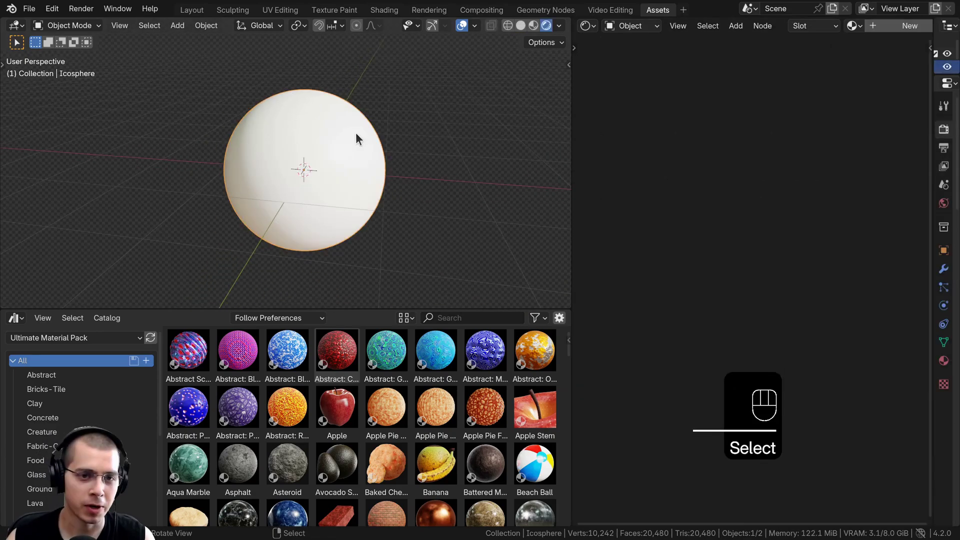
key("Tab")
key("Tab")
Add an ico sphere at the origin and raise its subdivisions to 6.
key("shift+a")
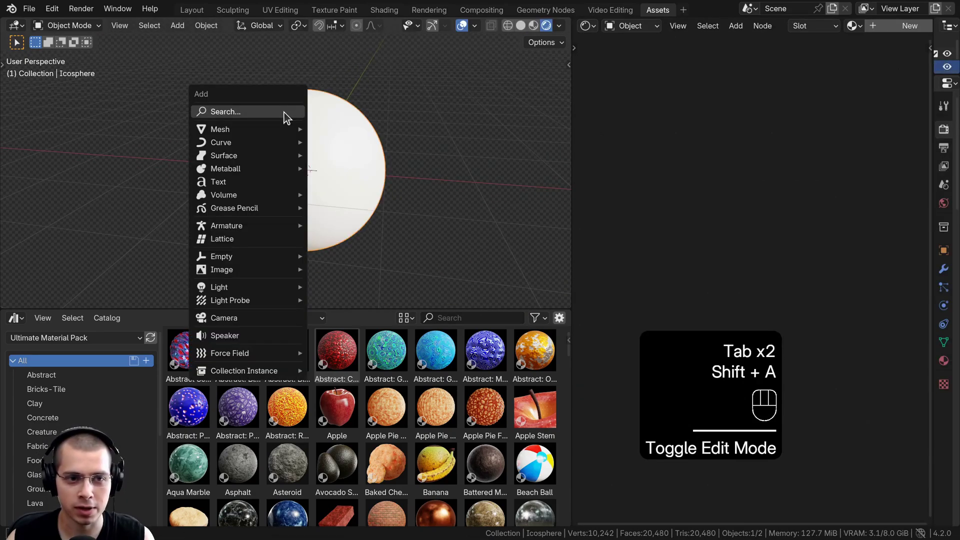
mouse_move(264, 130)
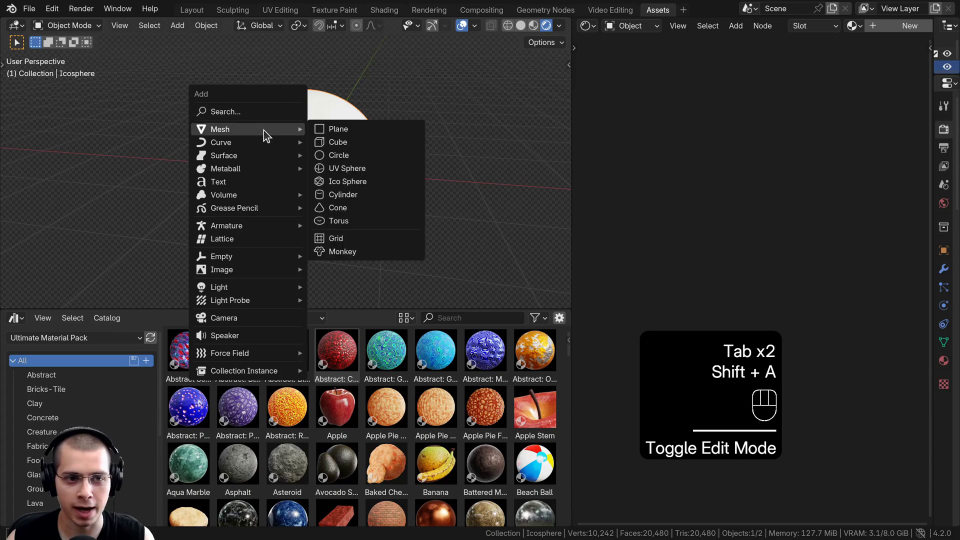
left_click(347, 182)
left_click(35, 299)
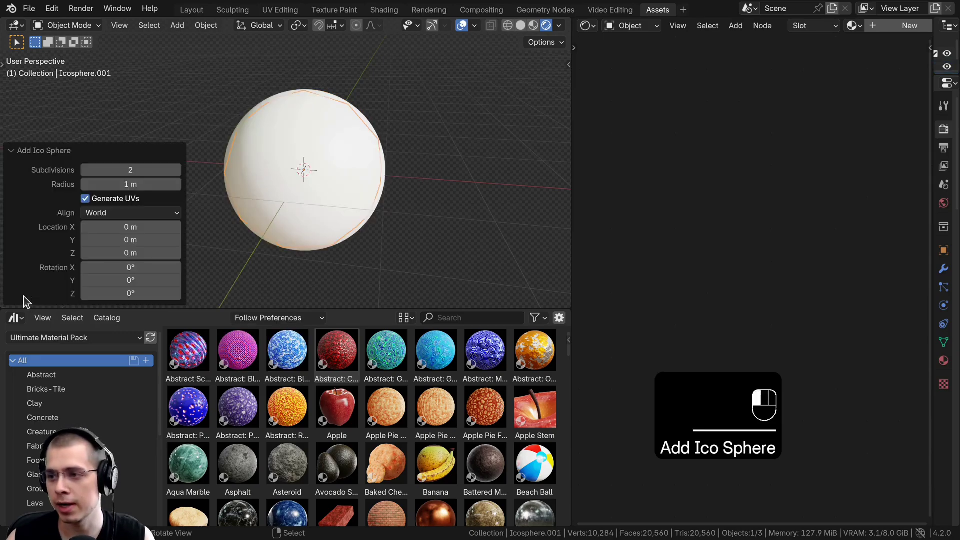
left_click(171, 170)
left_click(171, 170)
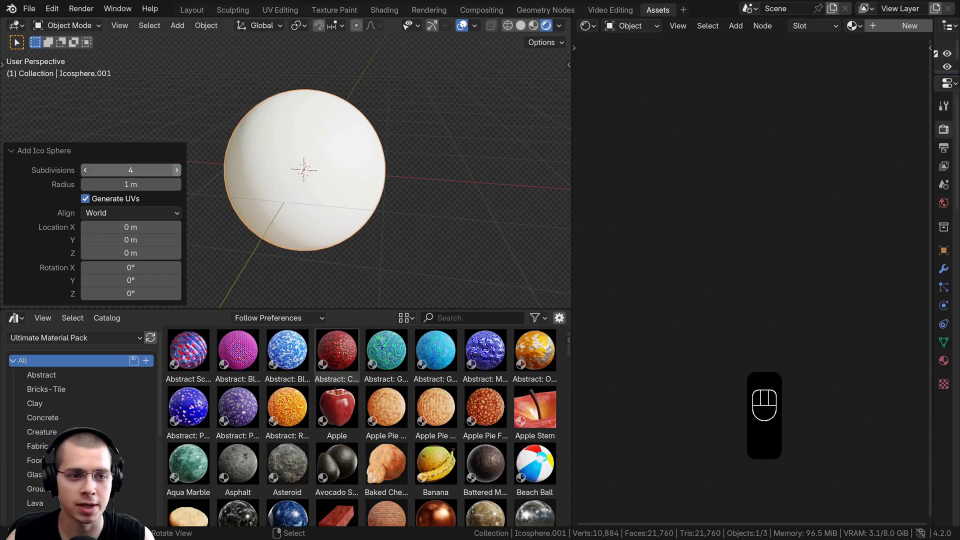
left_click(171, 170)
left_click(171, 170)
Delete the newly added ico sphere and reselect the original icosphere.
left_click(48, 150)
key("x")
left_click(258, 122)
left_click(253, 138)
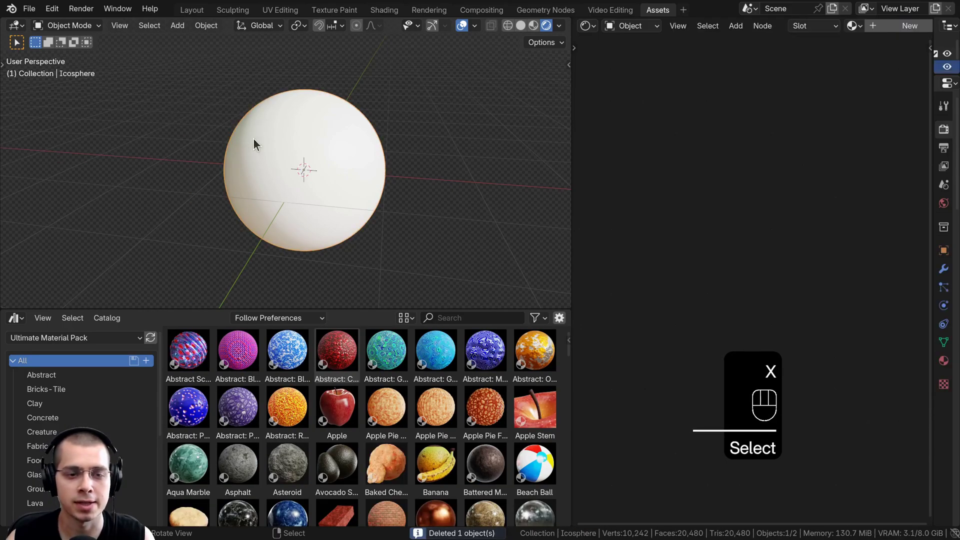
Apply smooth shading to the icosphere.
middle_click_drag(265, 89, 284, 96)
scroll(283, 97, "up", 1)
key("w")
left_click(286, 103)
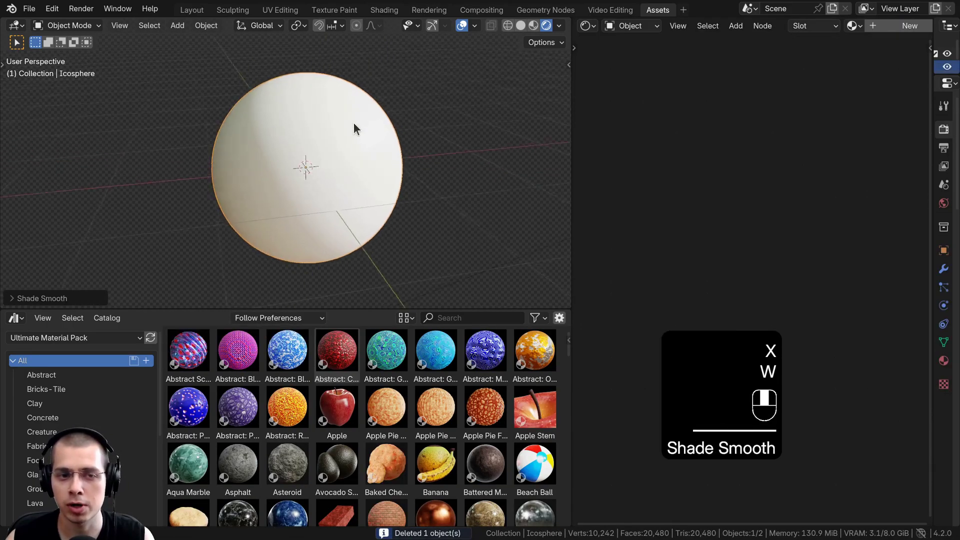
Examine the icosphere's mesh density in Edit Mode and return to Object Mode.
key("Tab")
middle_click_drag(310, 135, 271, 149)
scroll(271, 149, "up", 2)
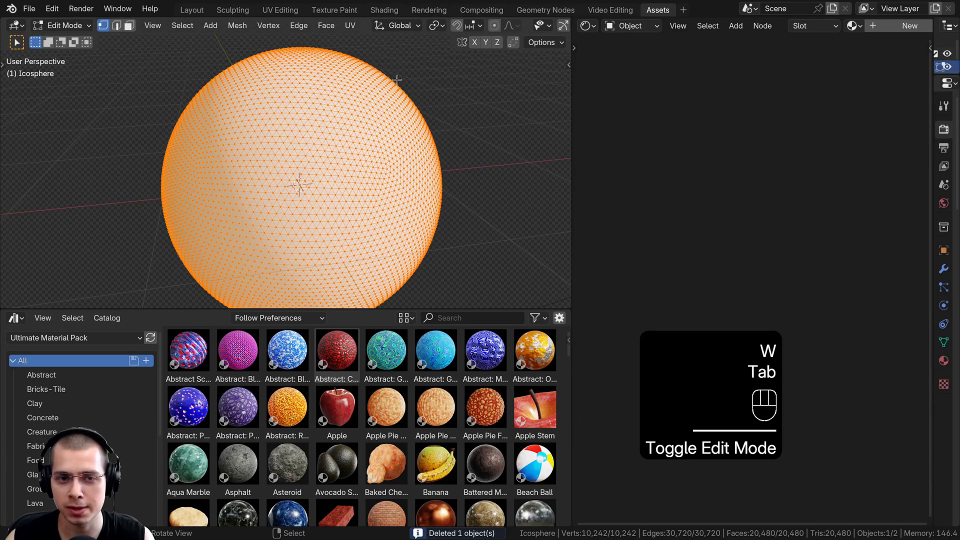
scroll(303, 107, "up", 3)
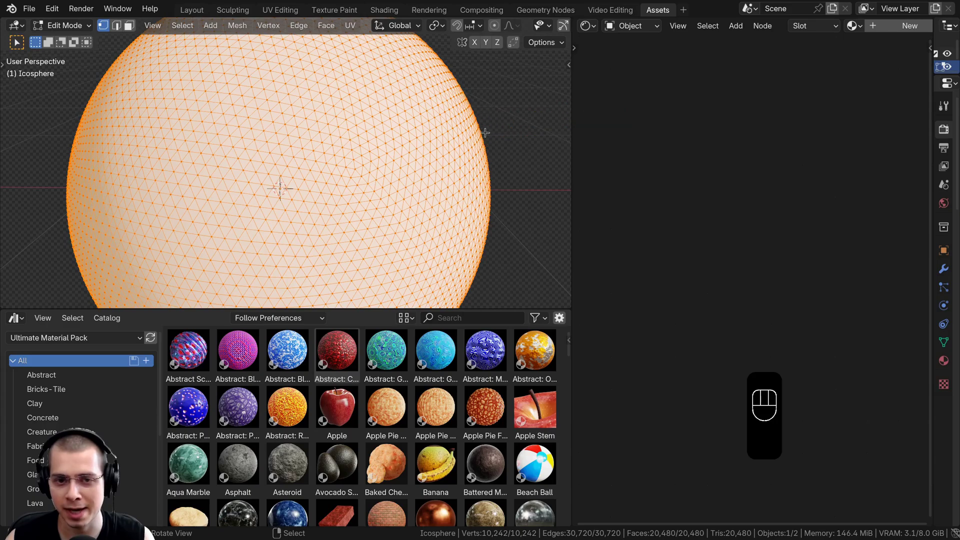
key("Tab")
Apply the Asteroid material from the Ultimate Material Pack to the icosphere.
scroll(470, 150, "down", 4)
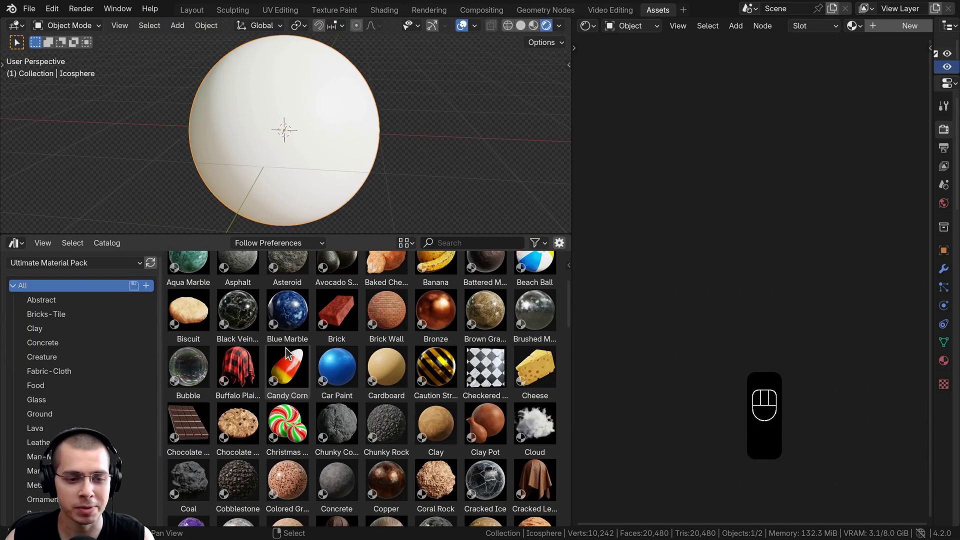
scroll(288, 347, "up", 1)
scroll(288, 346, "up", 3)
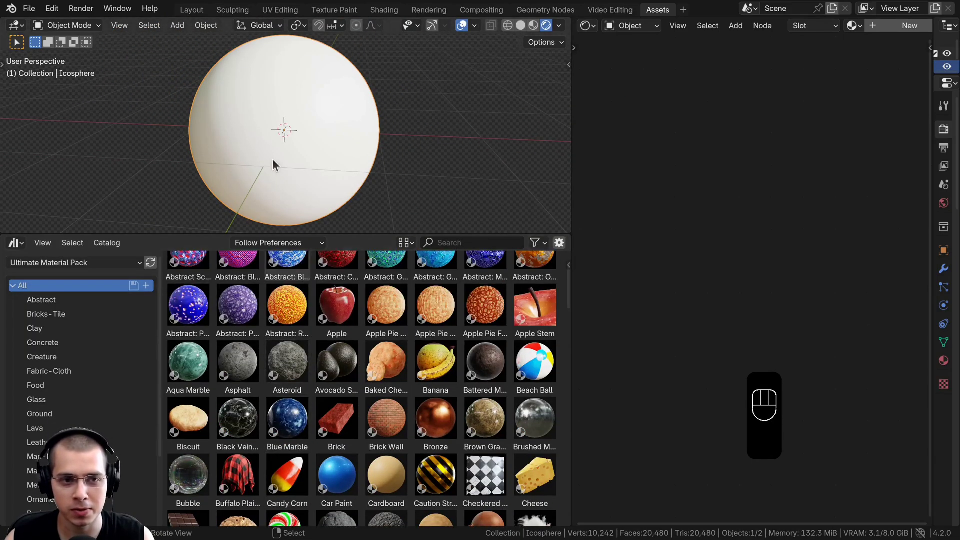
scroll(274, 165, "up", 2)
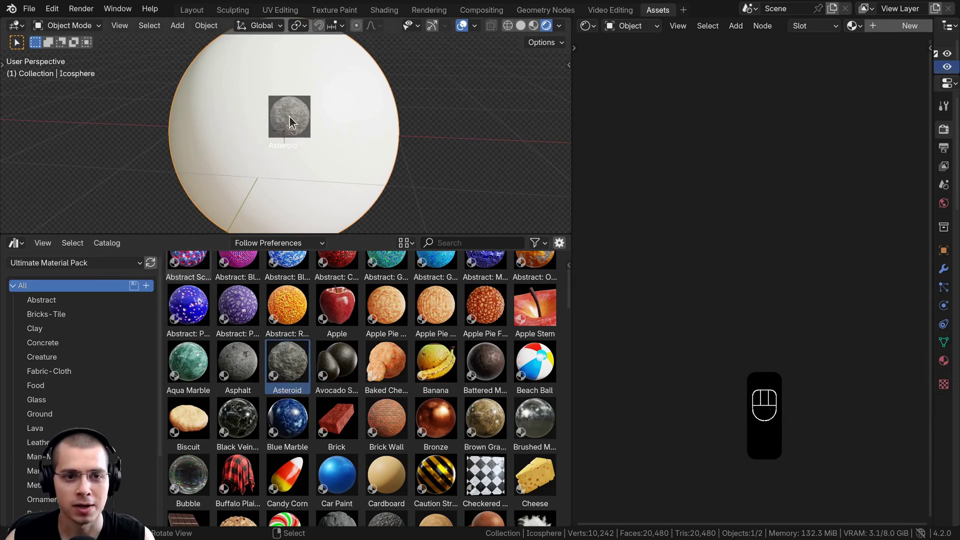
left_click_drag(203, 186, 205, 189)
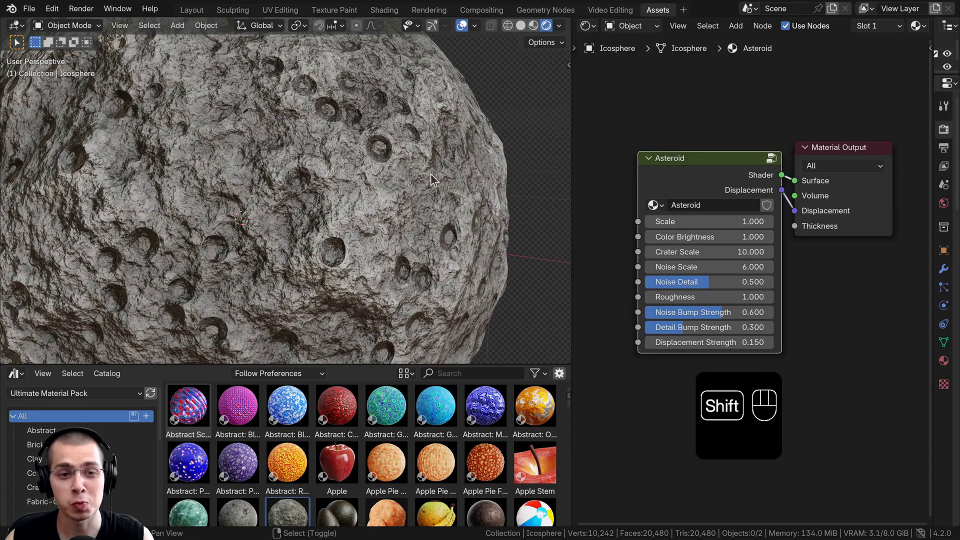
Deselect all objects and examine the displaced craters and outline of the asteroid sphere up close.
middle_click_drag(432, 180, 426, 104)
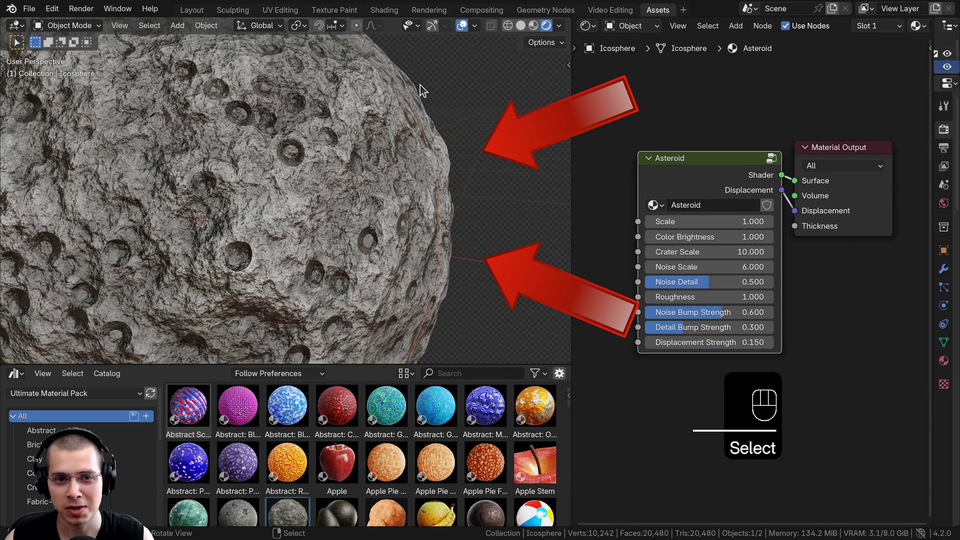
key("a")
scroll(440, 219, "down", 1)
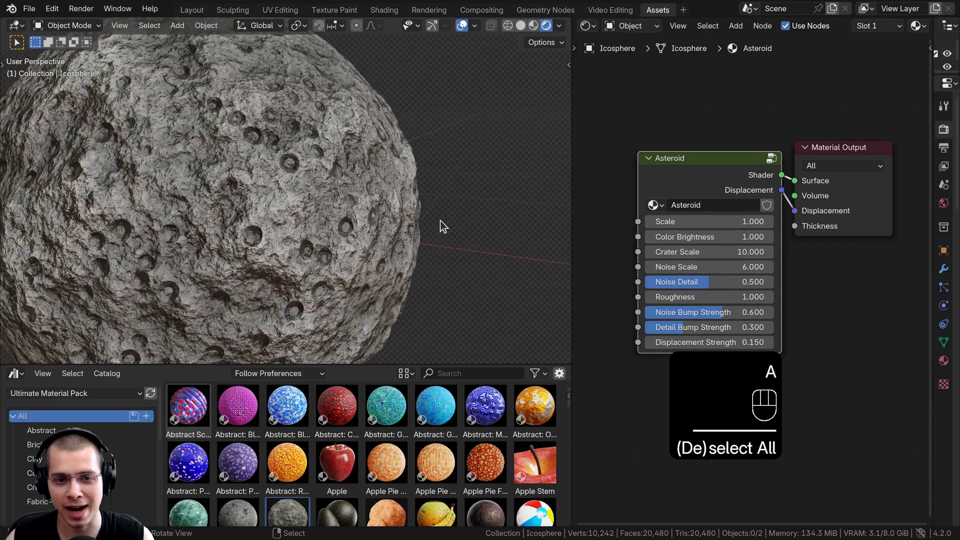
middle_click_drag(377, 93, 387, 231)
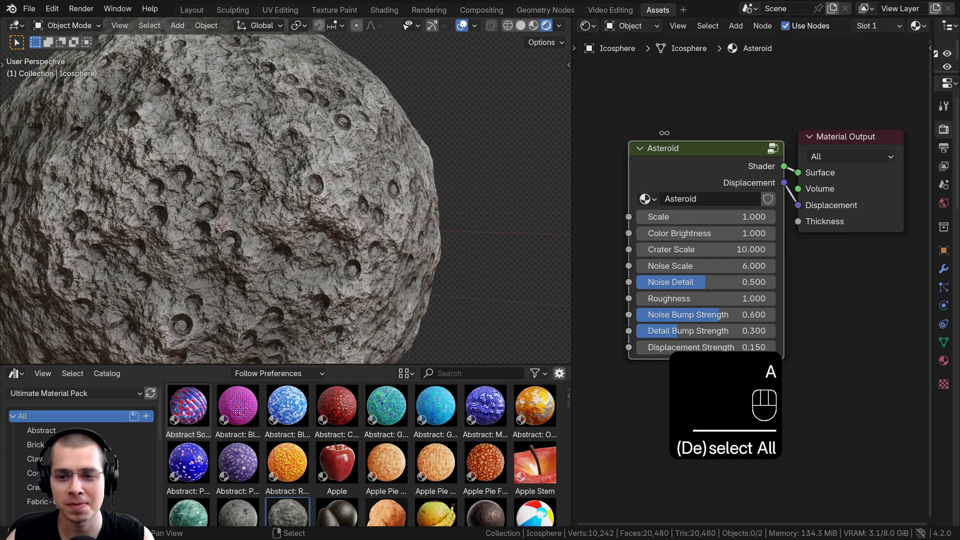
Reposition the Asteroid group node and set its Noise Bump Strength to 0.155.
scroll(767, 368, "up", 2)
middle_click_drag(310, 291, 325, 294, "shift")
left_click_drag(653, 96, 635, 100)
middle_click_drag(642, 212, 649, 212)
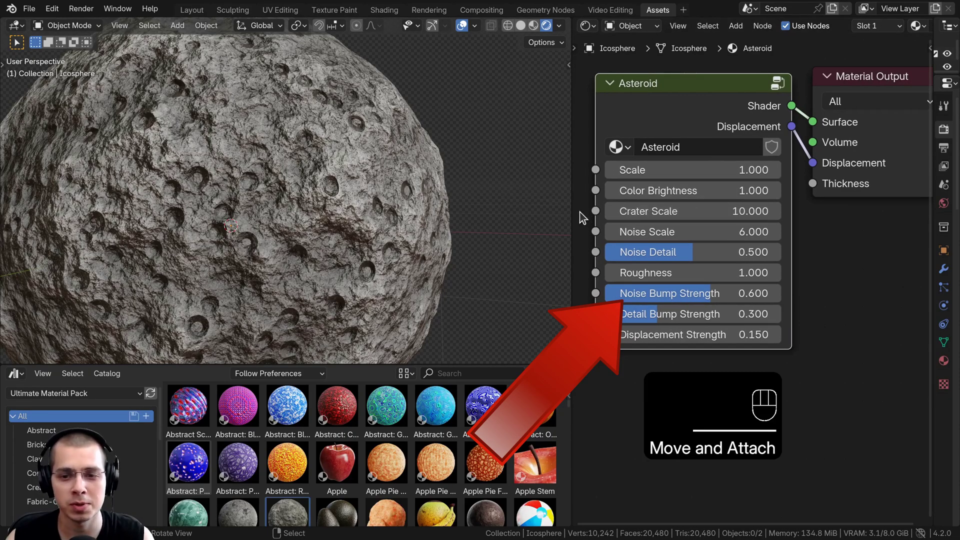
middle_click_drag(698, 294, 696, 286)
left_click_drag(709, 285, 631, 284)
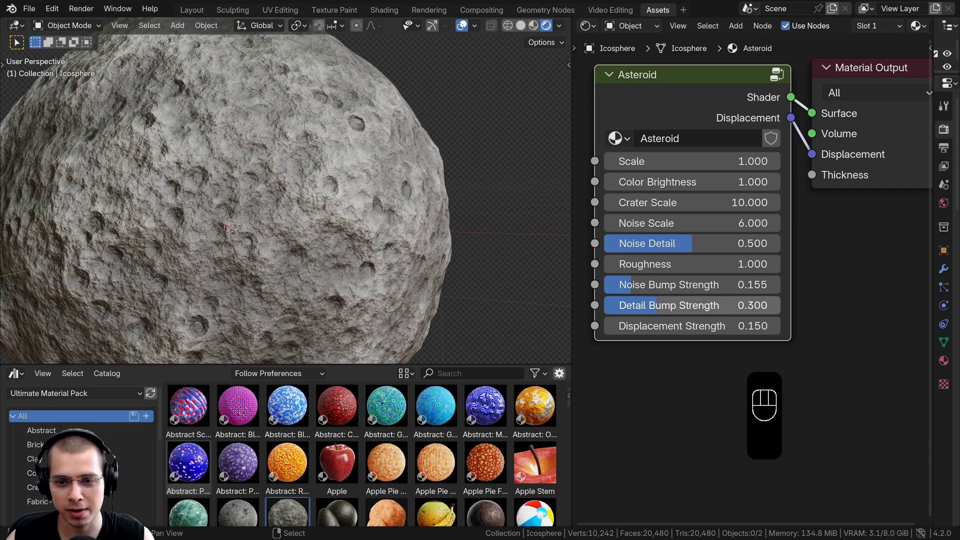
Set the Asteroid node's Detail Bump Strength to 0.249 and Displacement Strength to 0.340.
left_click_drag(653, 305, 715, 326)
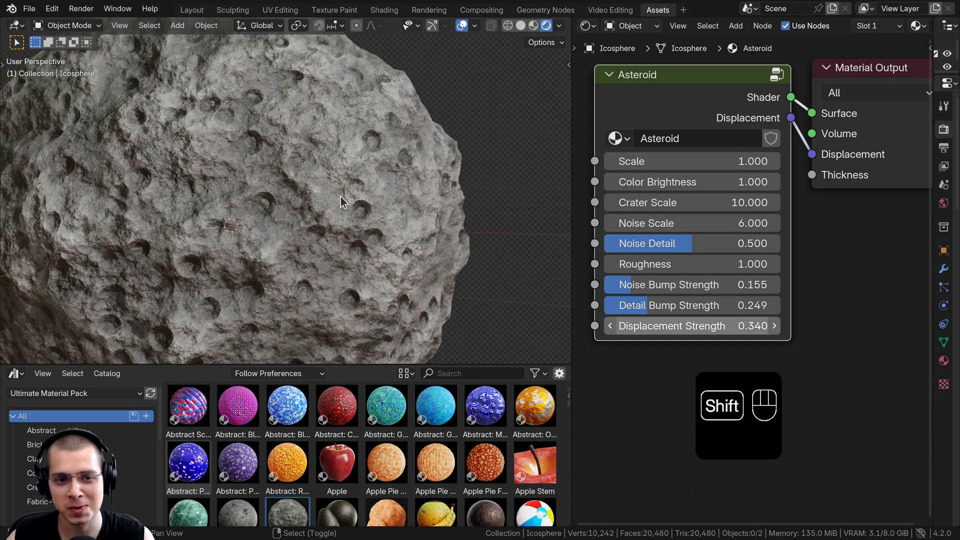
scroll(339, 195, "down", 4)
middle_click_drag(381, 205, 364, 95)
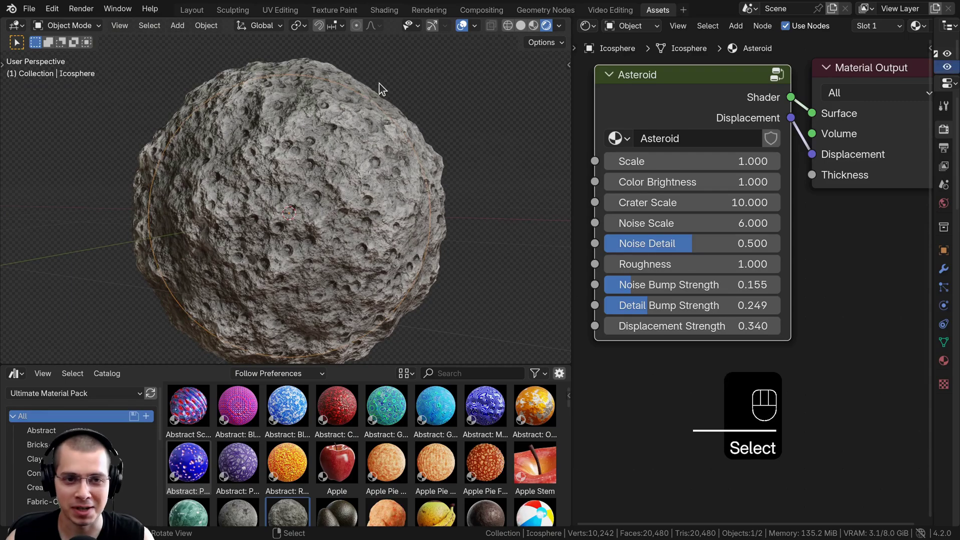
middle_click_drag(440, 129, 428, 103)
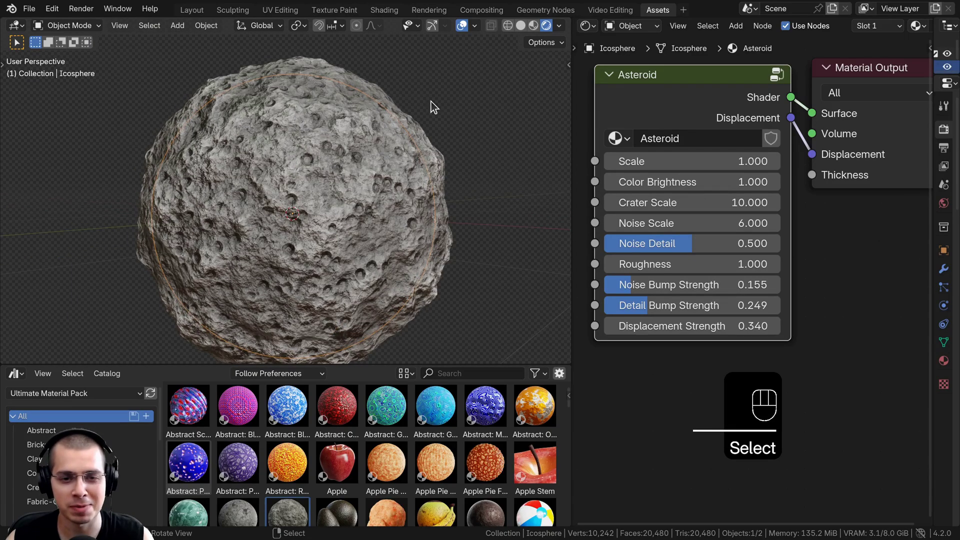
scroll(413, 79, "up", 2)
scroll(419, 194, "down", 3)
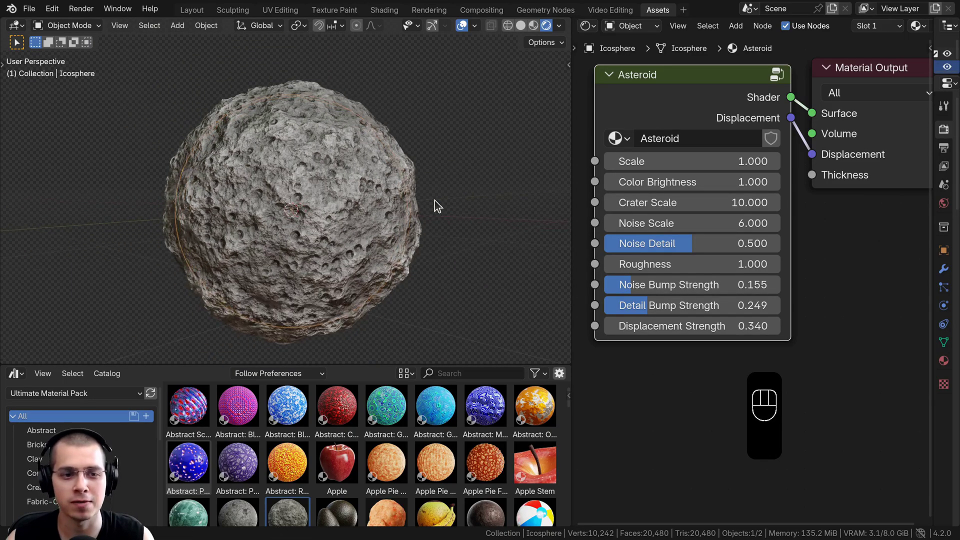
Deselect all objects and set the Asteroid node's Displacement Strength to 0.630.
middle_click_drag(433, 200, 251, 207, "shift")
key("a")
scroll(270, 250, "down", 2)
middle_click_drag(278, 272, 283, 292)
scroll(320, 282, "down", 4)
middle_click_drag(357, 277, 385, 229)
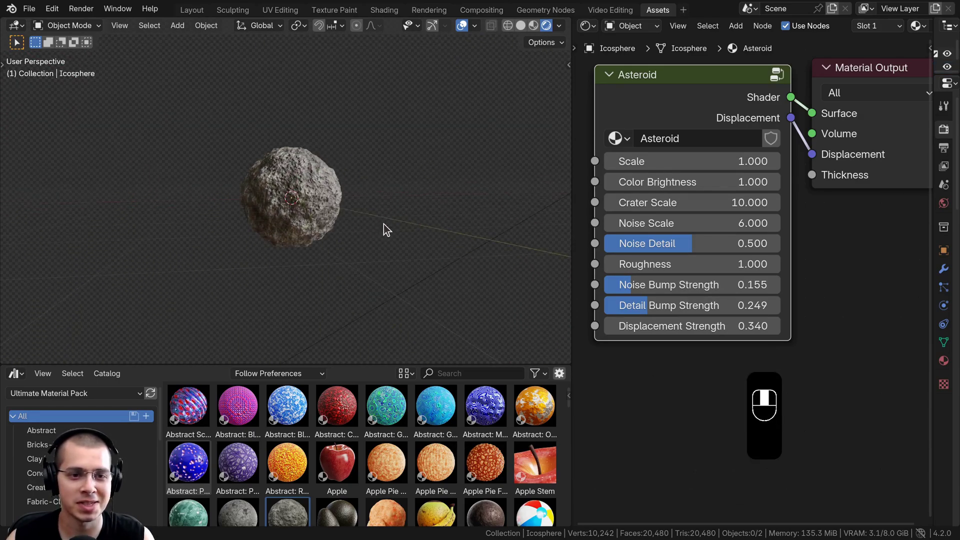
left_click_drag(690, 325, 683, 326, "shift")
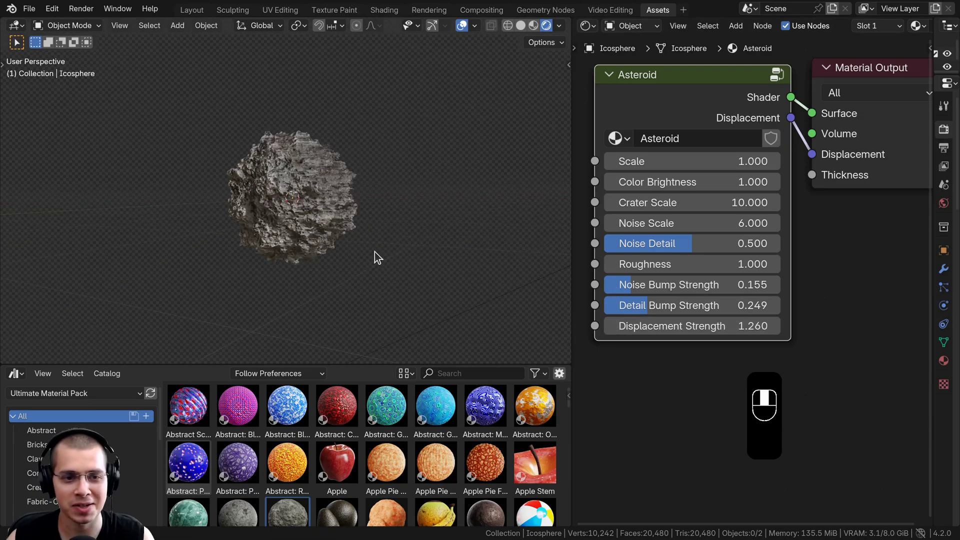
scroll(345, 200, "up", 3)
Search the material library for "chun", apply Chunky Concrete to the icosphere and select it.
left_click(451, 376)
type("chun")
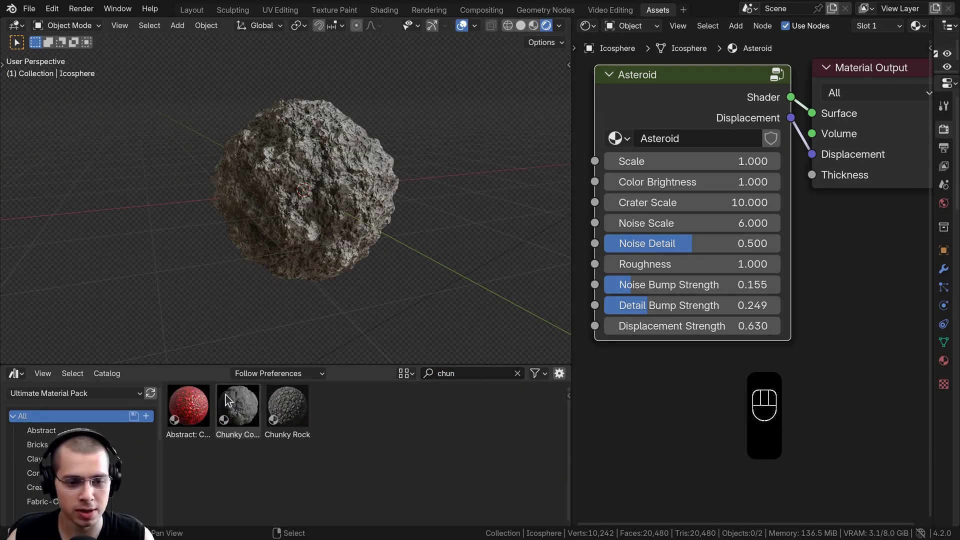
left_click_drag(237, 415, 320, 203)
left_click(300, 214)
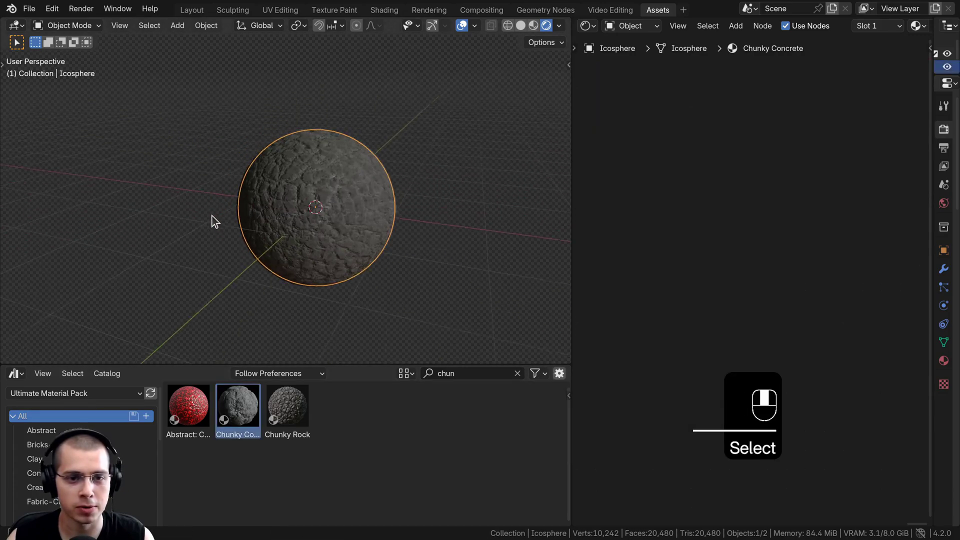
Shrink the icosphere's mesh in two scaling passes in Edit Mode and return to Object Mode.
scroll(257, 212, "up", 2)
key("Tab")
key("s")
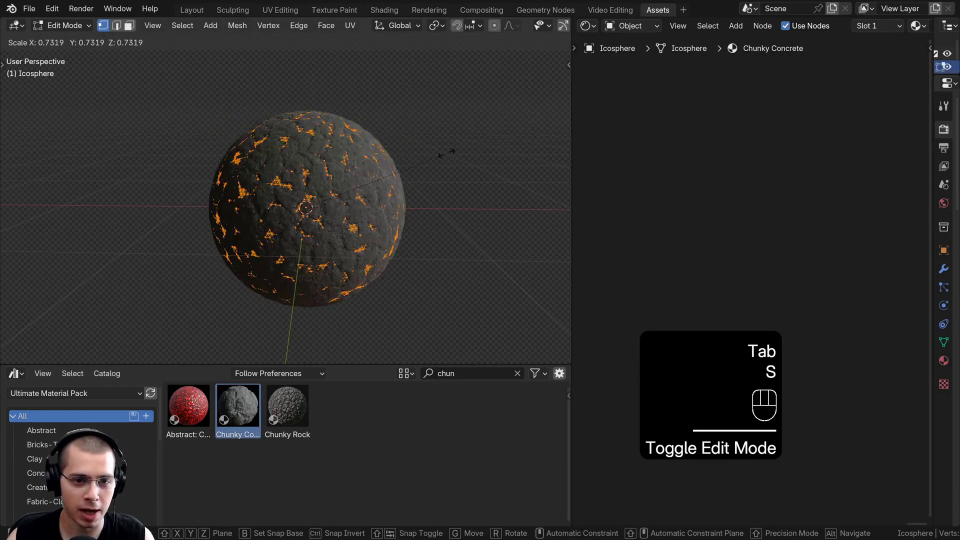
left_click(358, 176)
key("Tab")
scroll(450, 188, "up", 4)
key("Tab")
key("s")
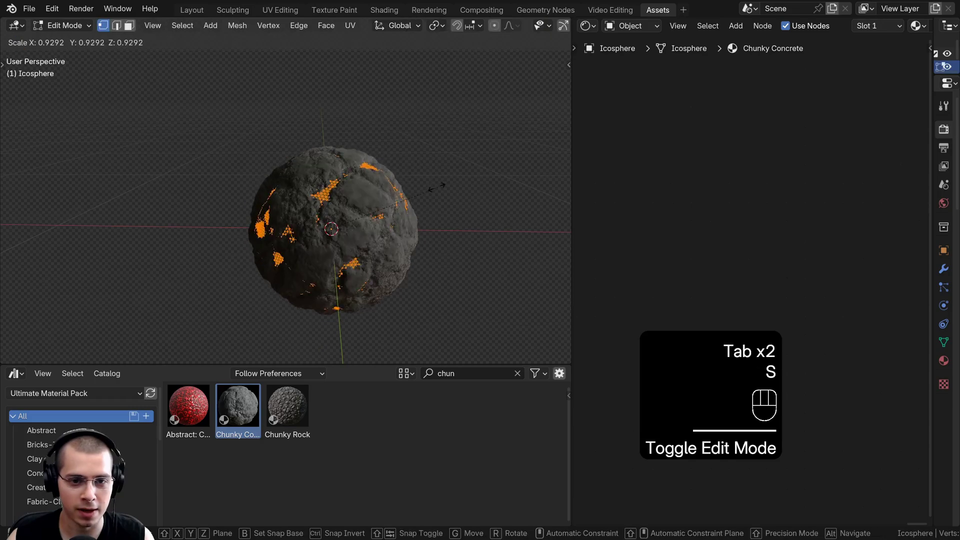
left_click(431, 191)
key("Tab")
middle_click_drag(408, 205, 430, 216)
Set the Scale of the Chunky Concrete node to 0.930.
middle_click_drag(579, 232, 834, 259)
scroll(775, 282, "up", 6)
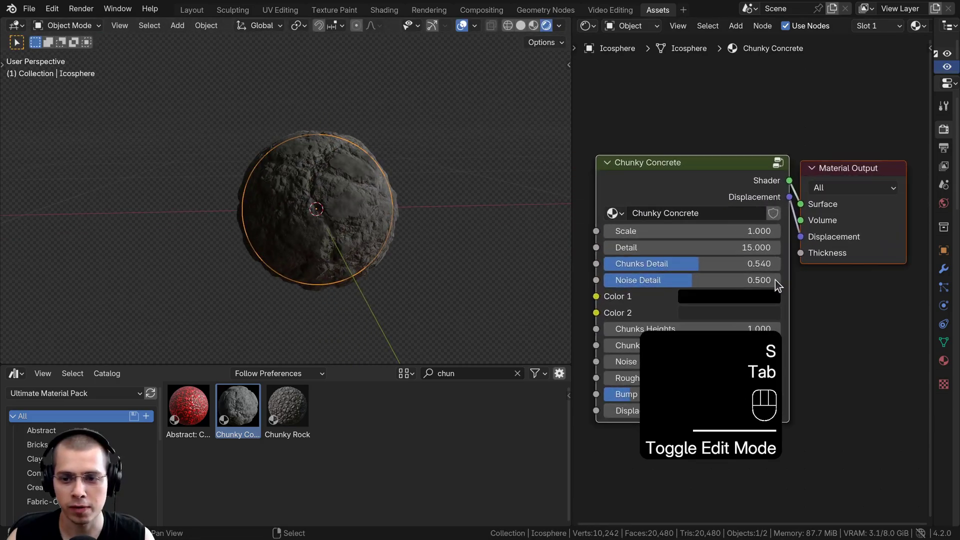
middle_click_drag(753, 287, 756, 174)
scroll(631, 125, "up", 2, "shift")
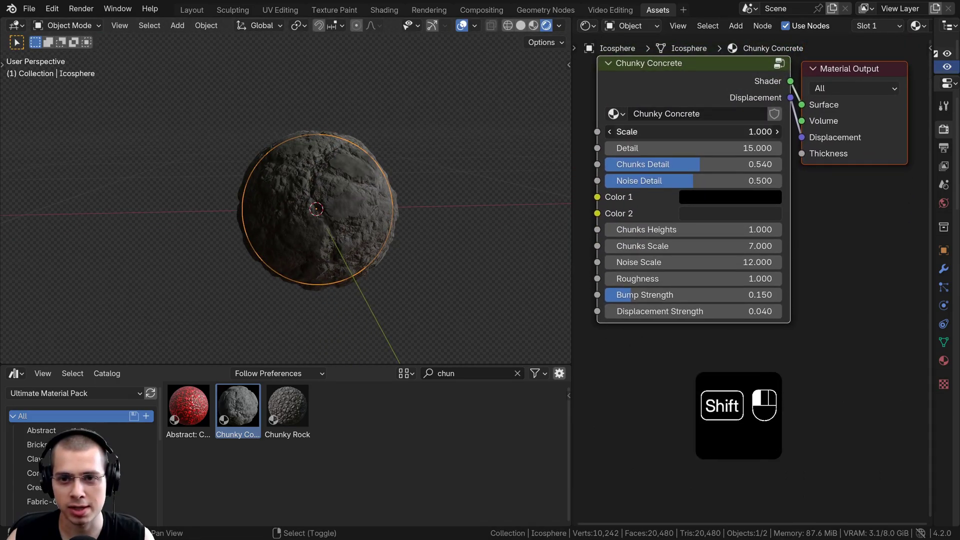
mouse_move(693, 132)
left_mouse_down("shift")
mouse_move(748, 131)
mouse_move(693, 132)
left_mouse_up("shift")
right_click(692, 132, "shift")
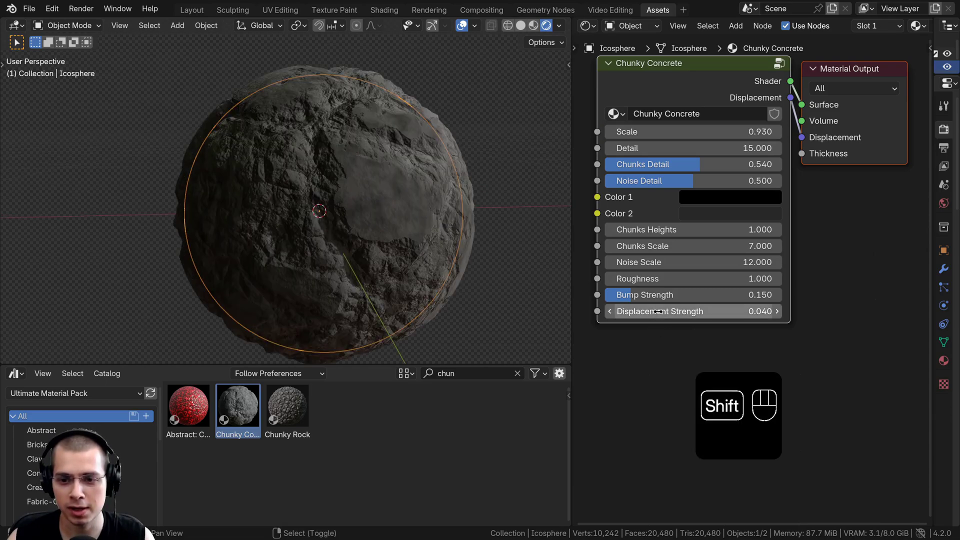
Set the Chunky Concrete node's Displacement Strength to 0.110 and deselect all objects to inspect the chunks.
left_click_drag(660, 311, 663, 311, "shift")
key("a")
scroll(371, 250, "down", 2)
middle_click_drag(371, 250, 311, 327)
scroll(366, 202, "down", 4)
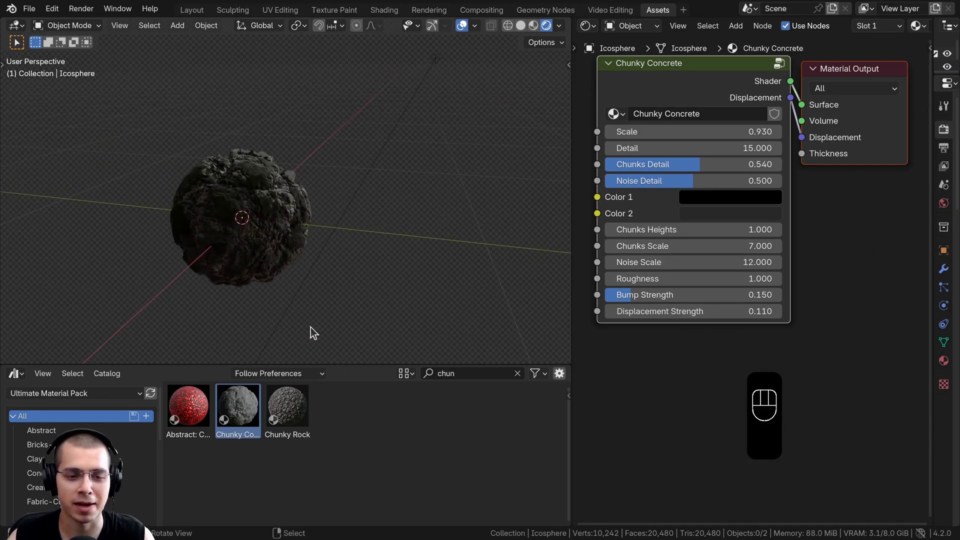
Delete the icosphere and add a cube mesh.
left_click_drag(340, 381, 339, 396)
scroll(289, 170, "up", 2)
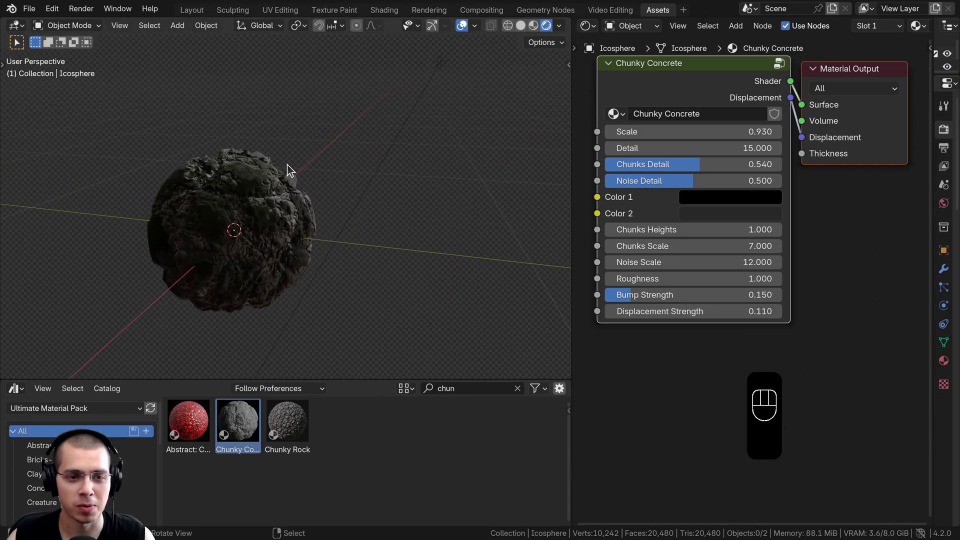
key("x")
left_click(259, 172)
key("shift+a")
mouse_move(259, 173)
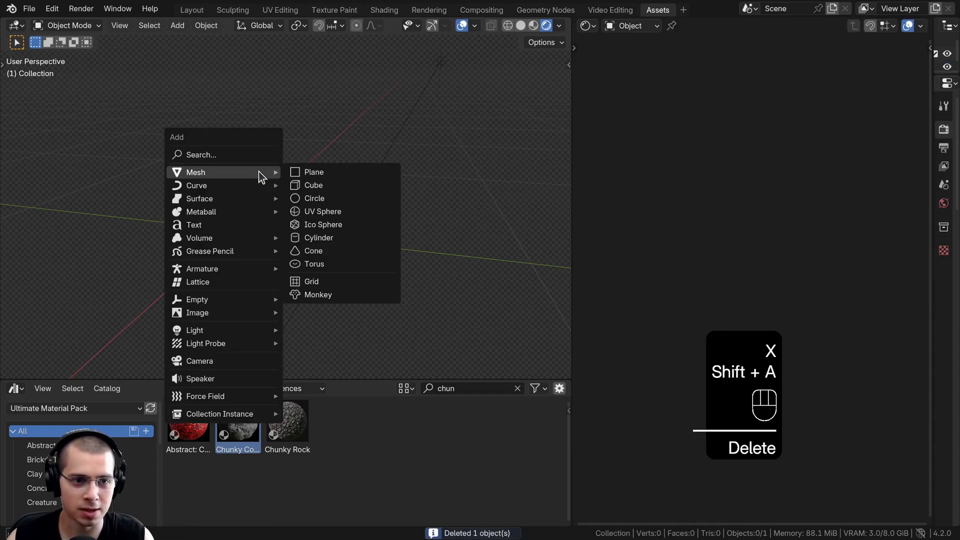
left_click(314, 185)
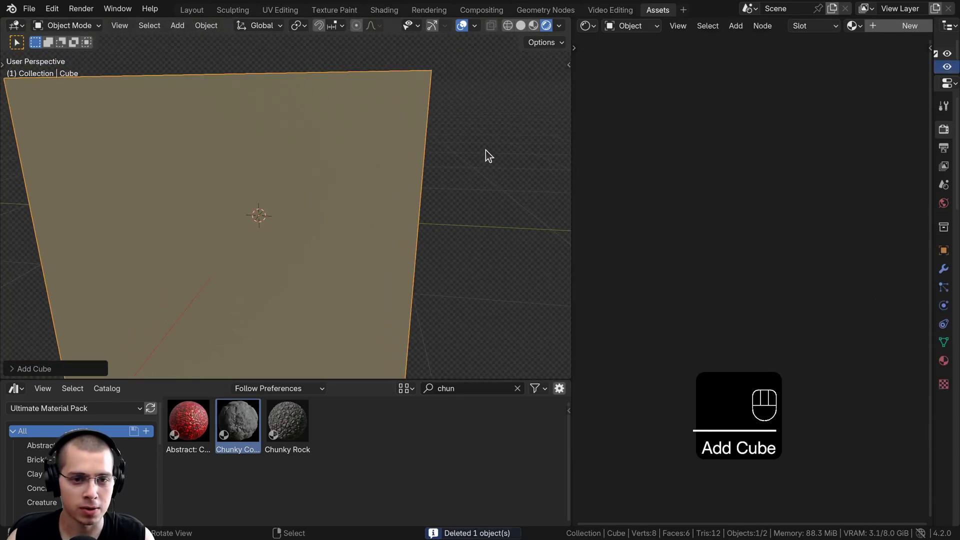
Scale the cube down in Object Mode and apply its scale.
key("s")
left_click(242, 187)
scroll(245, 170, "up", 2)
key("ctrl+a")
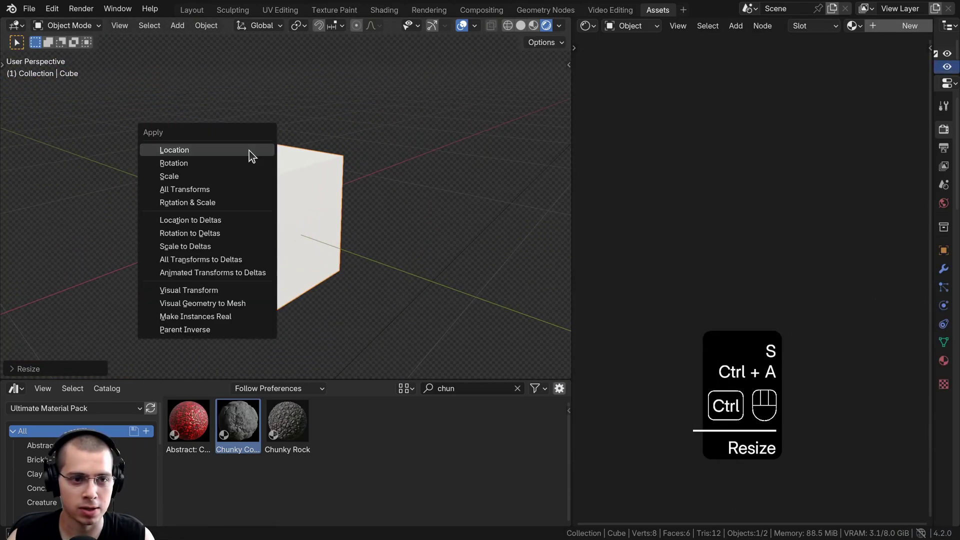
left_click(203, 176)
scroll(263, 160, "up", 3)
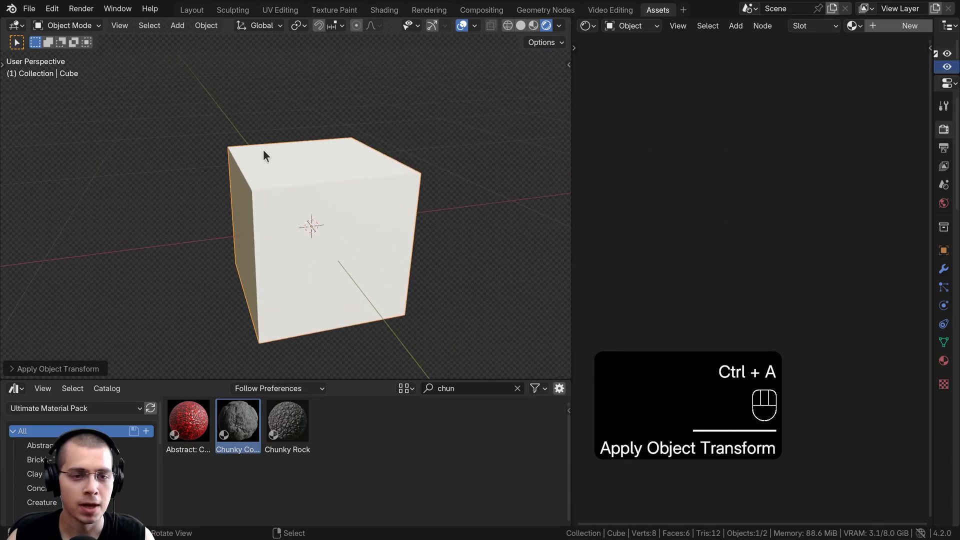
Shade the cube smooth and inspect the shading across its corners.
key("w")
left_click(167, 136)
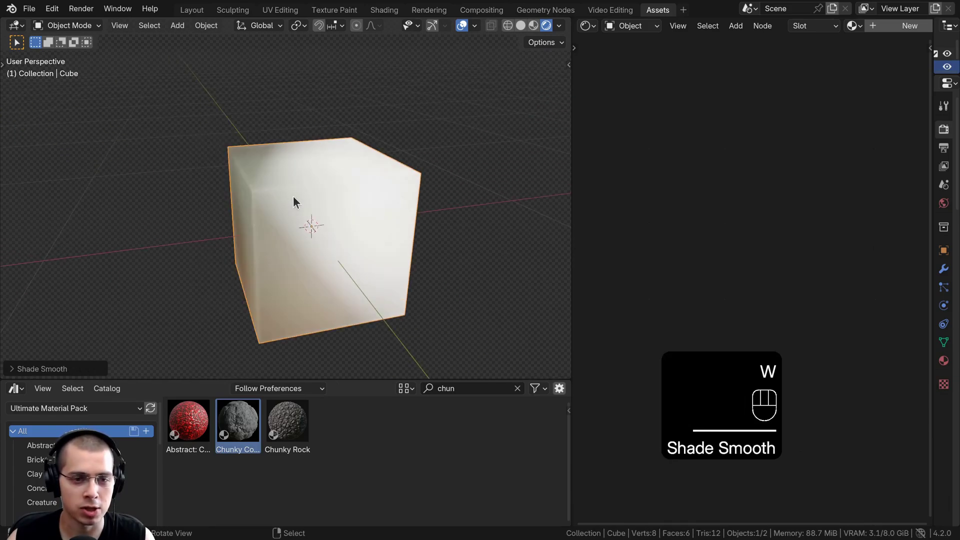
scroll(285, 215, "up", 2)
middle_click_drag(285, 215, 283, 214)
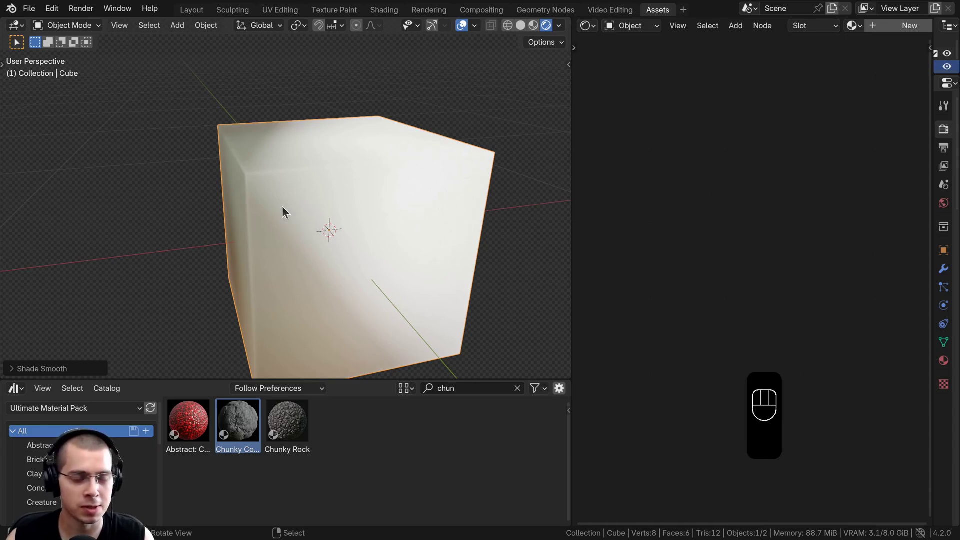
scroll(282, 206, "up", 2)
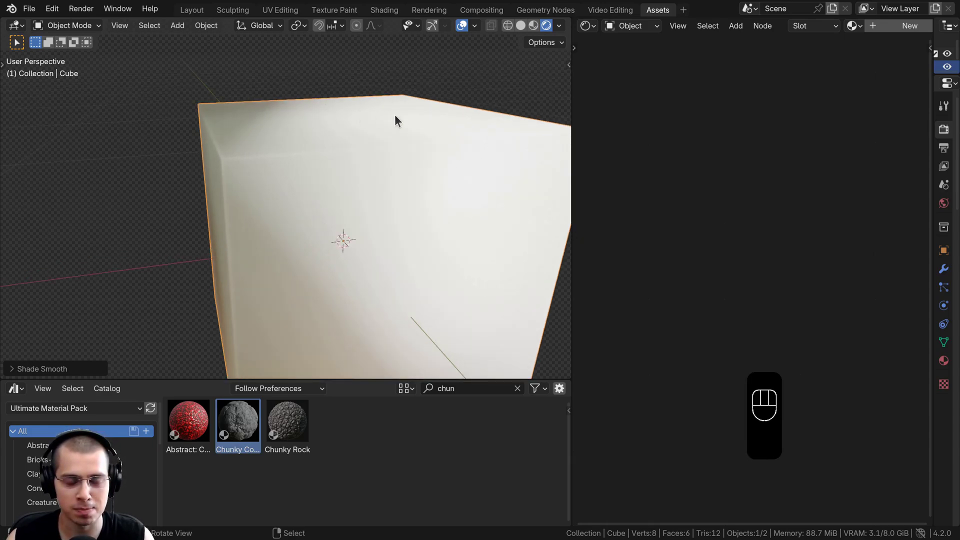
middle_click_drag(358, 112, 262, 102)
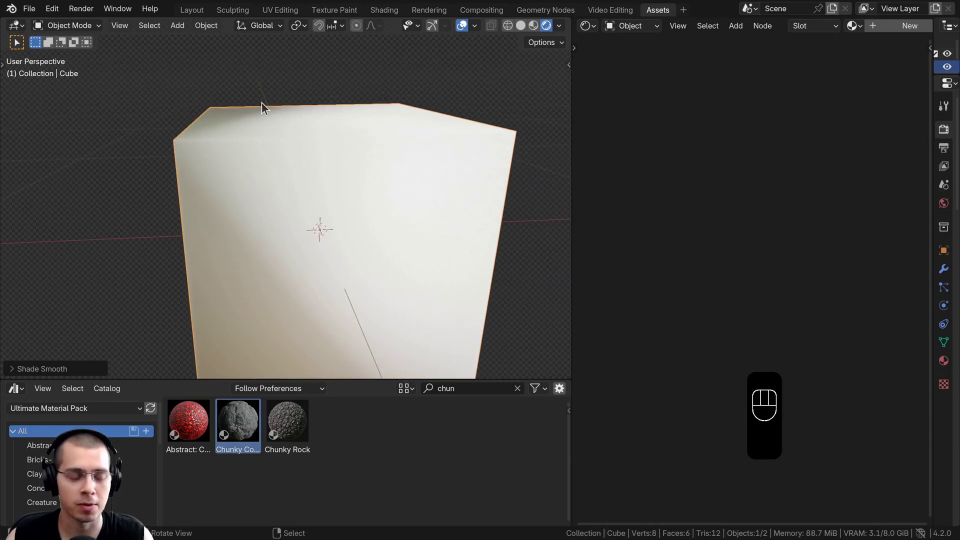
Subdivide the whole cube mesh six times in Edit Mode and return to Object Mode.
key("Tab")
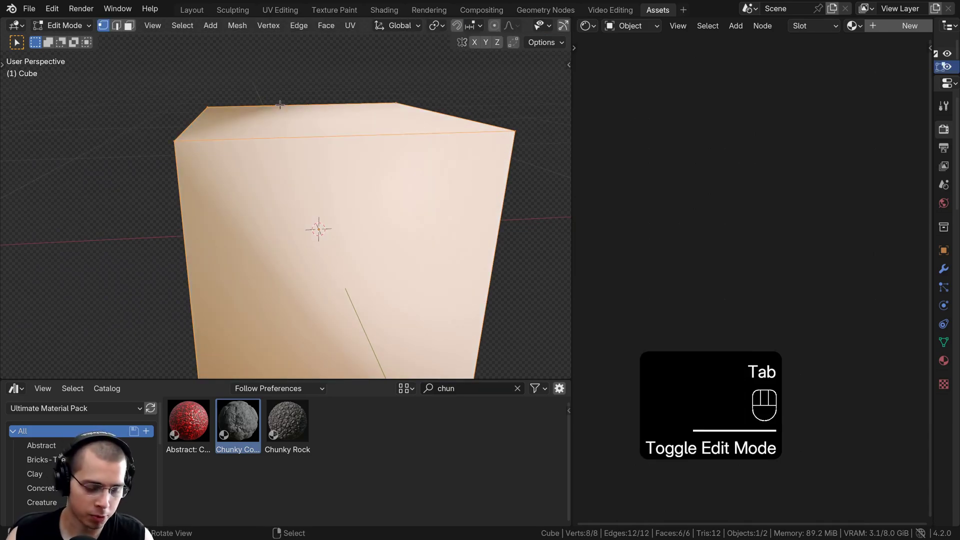
key("ctrl+e")
left_click(243, 162)
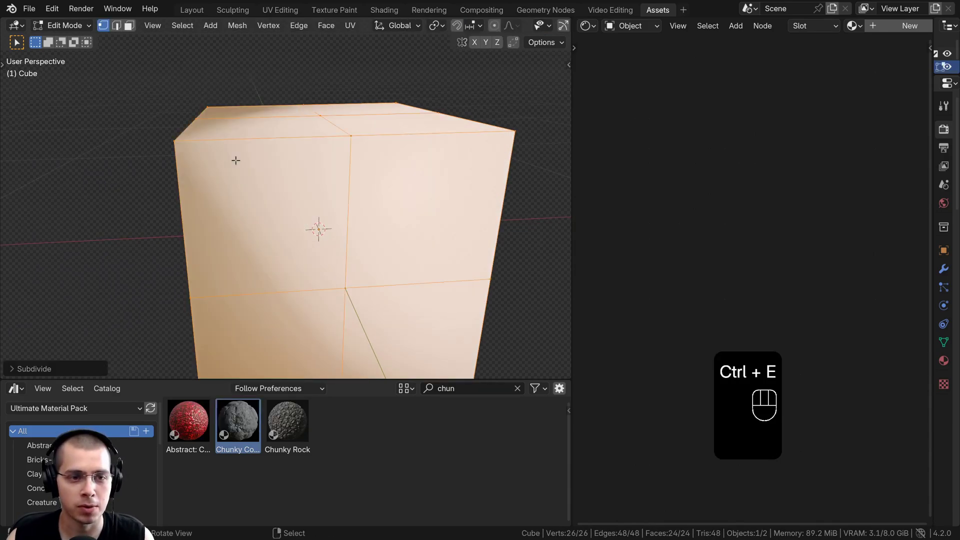
key("ctrl+e")
left_click(236, 160)
key("ctrl+e")
left_click(236, 160)
key("ctrl+e")
left_click(236, 160)
left_click(236, 160)
key("ctrl+e")
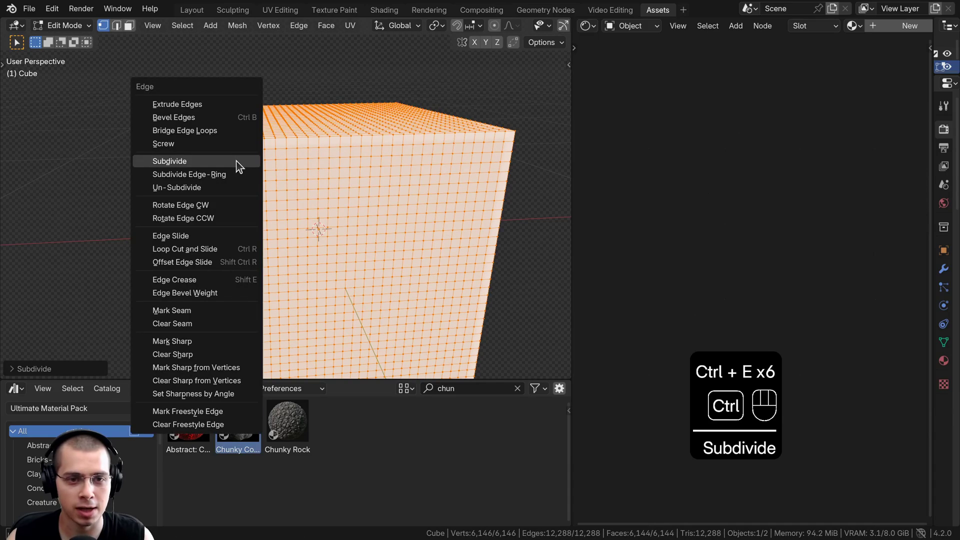
left_click(236, 160)
key("Tab")
middle_click_drag(250, 159, 347, 150)
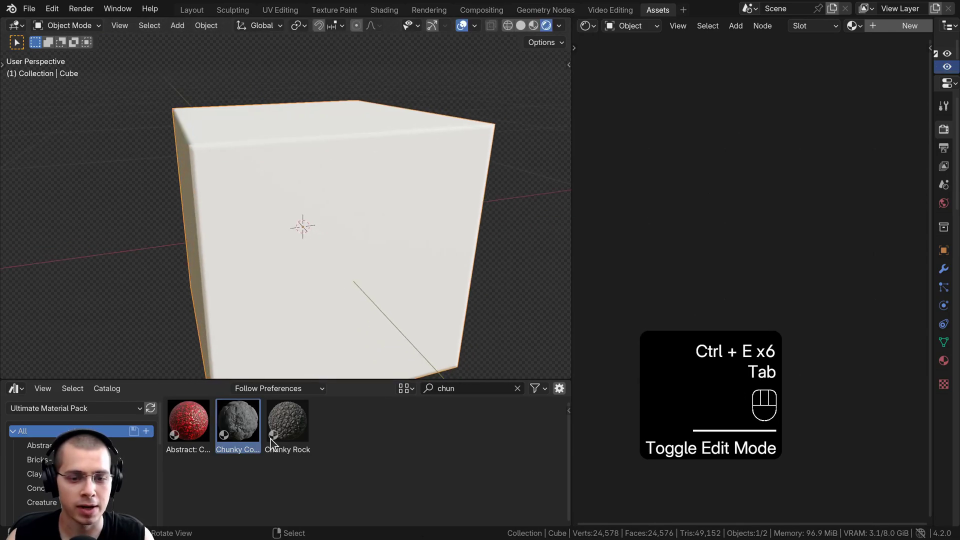
Search the material library for "sci" and apply the Sci-Fi Metal material to the cube.
type("sci")
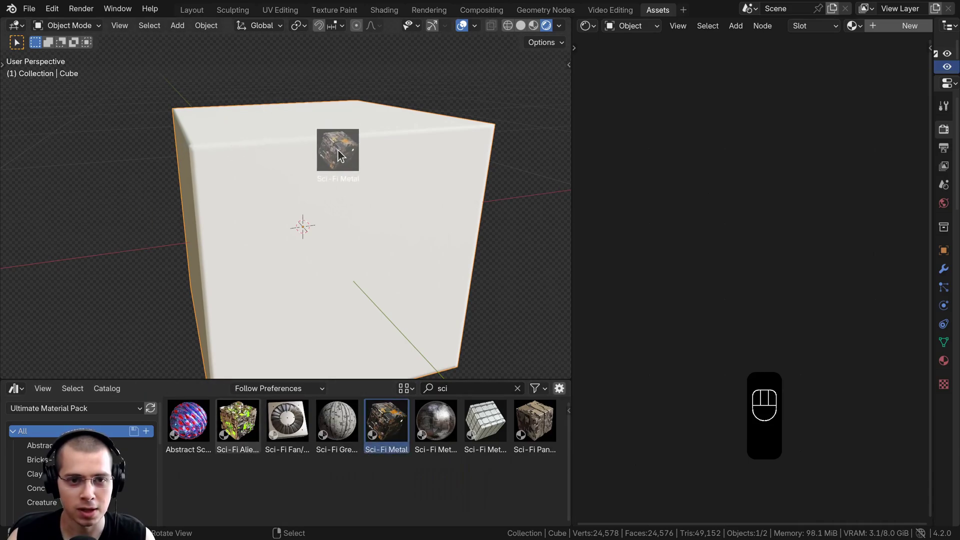
left_click_drag(335, 371, 335, 374)
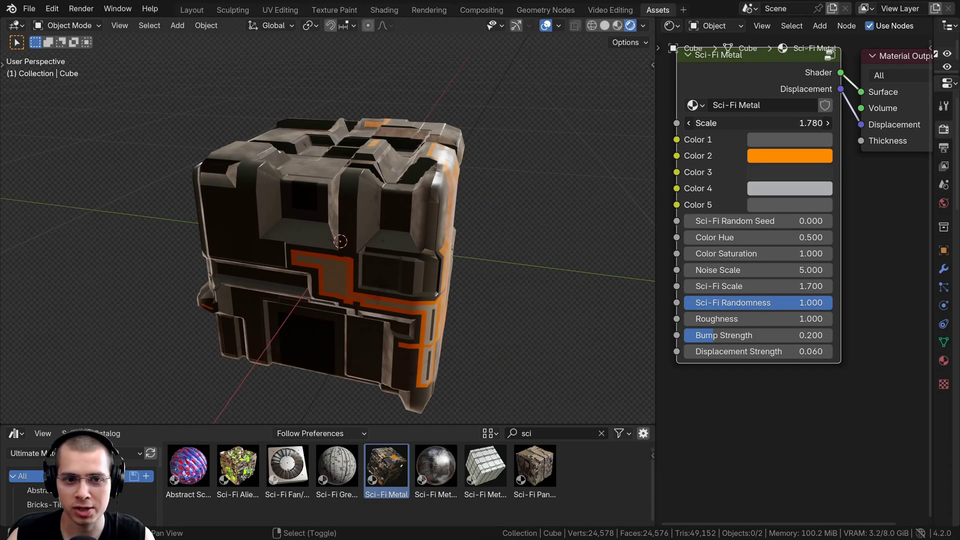
Set the Sci-Fi Metal node's Scale to 2.160 and Color 2 to light blue, and inspect the displaced cube.
left_click_drag(757, 123, 796, 123)
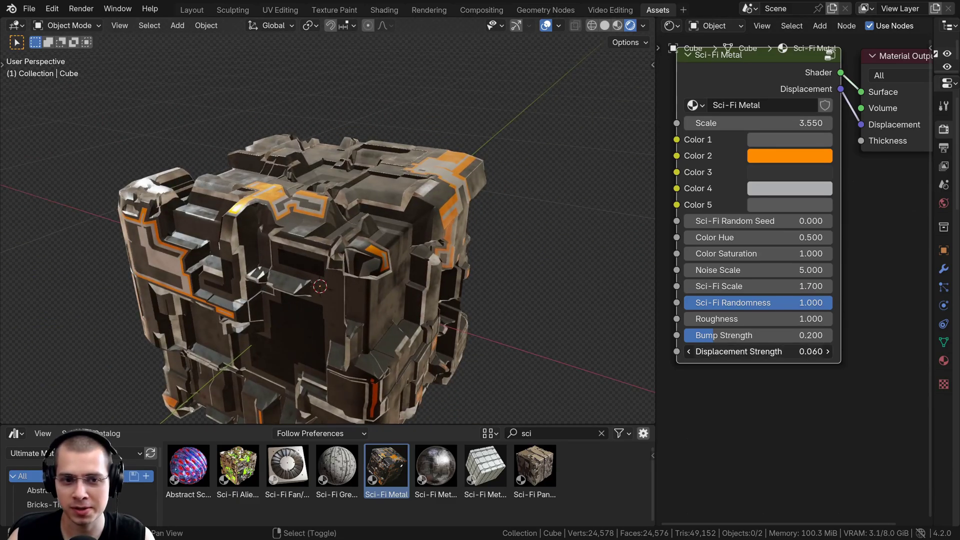
mouse_move(764, 351)
left_mouse_down()
mouse_move(735, 352)
mouse_move(760, 352)
left_mouse_up()
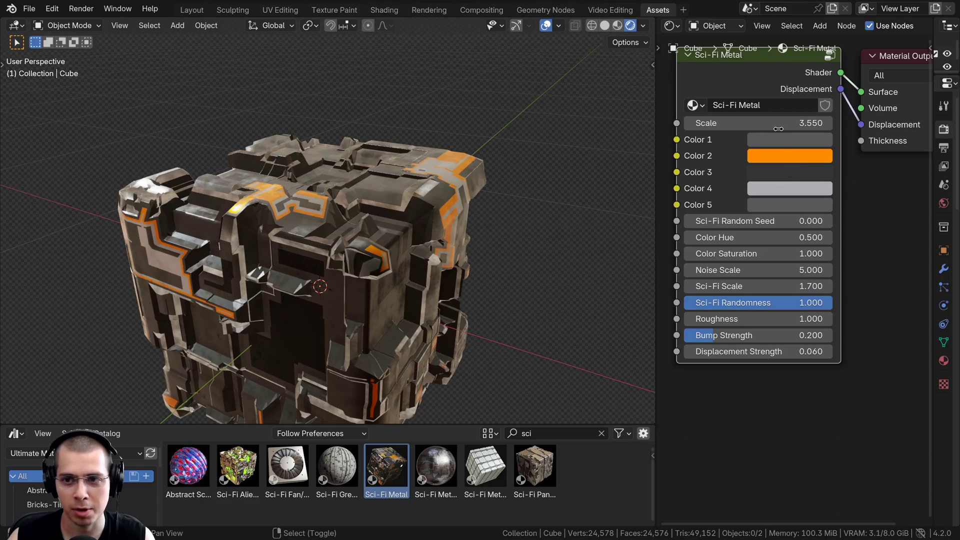
mouse_move(765, 123)
left_mouse_down()
mouse_move(730, 123)
mouse_move(779, 123)
mouse_move(763, 123)
left_mouse_up()
scroll(500, 210, "down", 3)
middle_click_drag(499, 210, 398, 272)
scroll(495, 166, "up", 2)
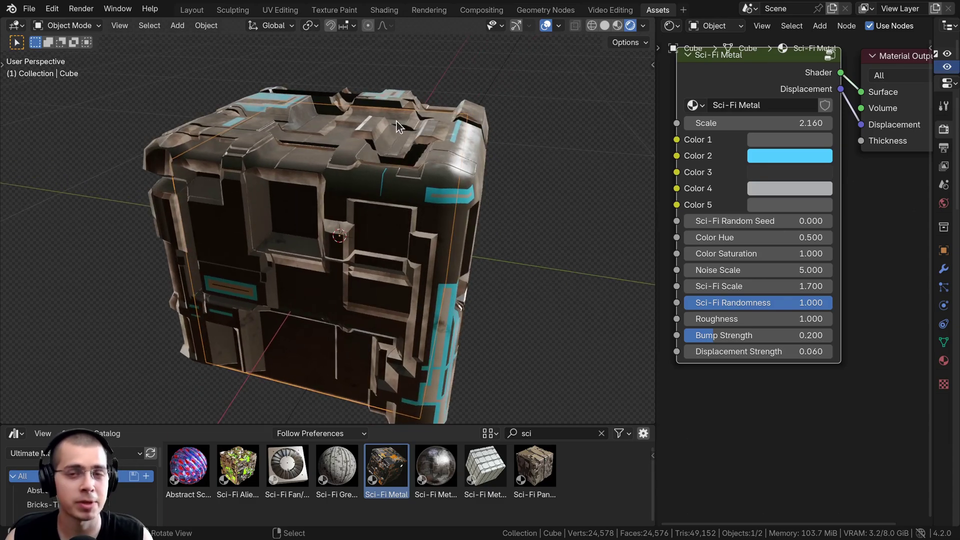
middle_click_drag(397, 121, 250, 170)
middle_click_drag(342, 157, 343, 174)
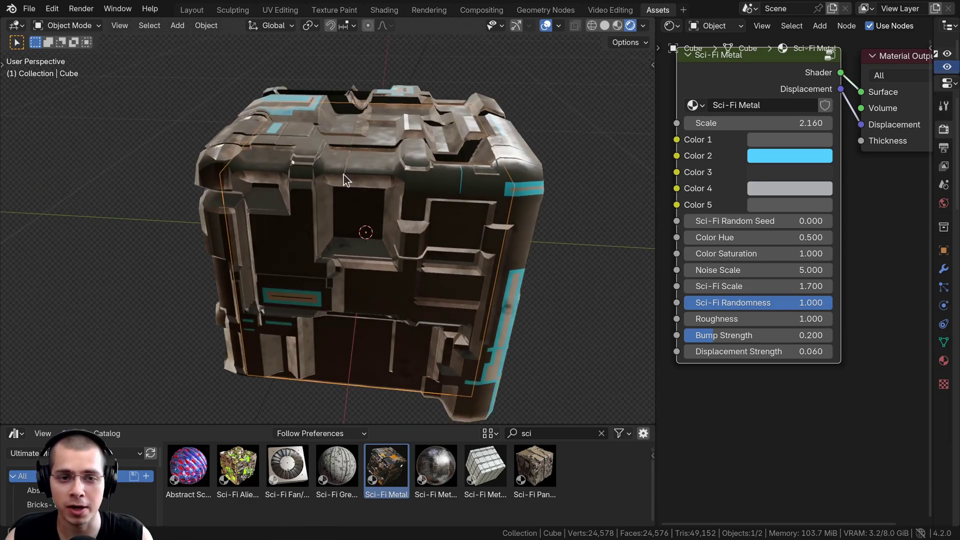
Delete the Sci-Fi Metal cube from the scene.
scroll(325, 190, "down", 4)
key("x")
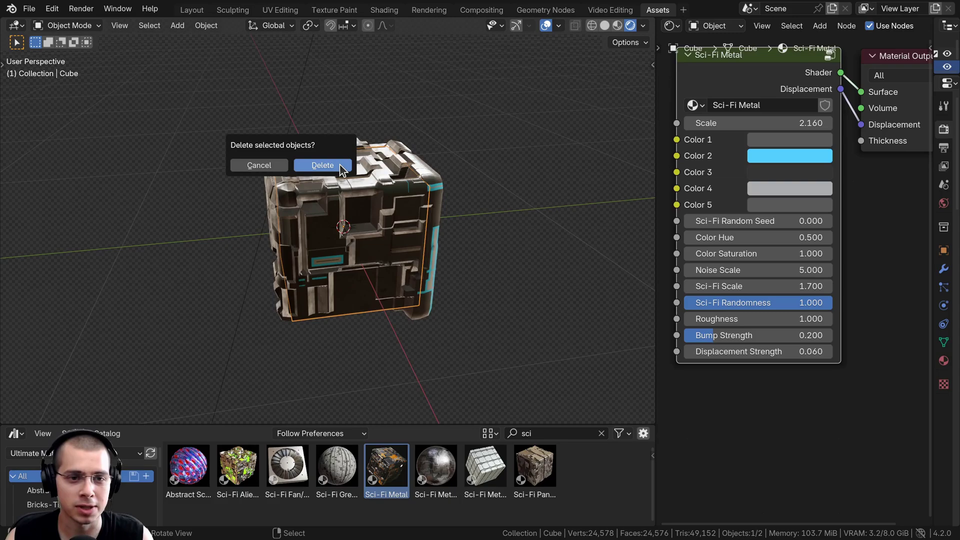
left_click(340, 164)
Add an ico sphere mesh and shade it smooth.
key("shift+a")
mouse_move(338, 163)
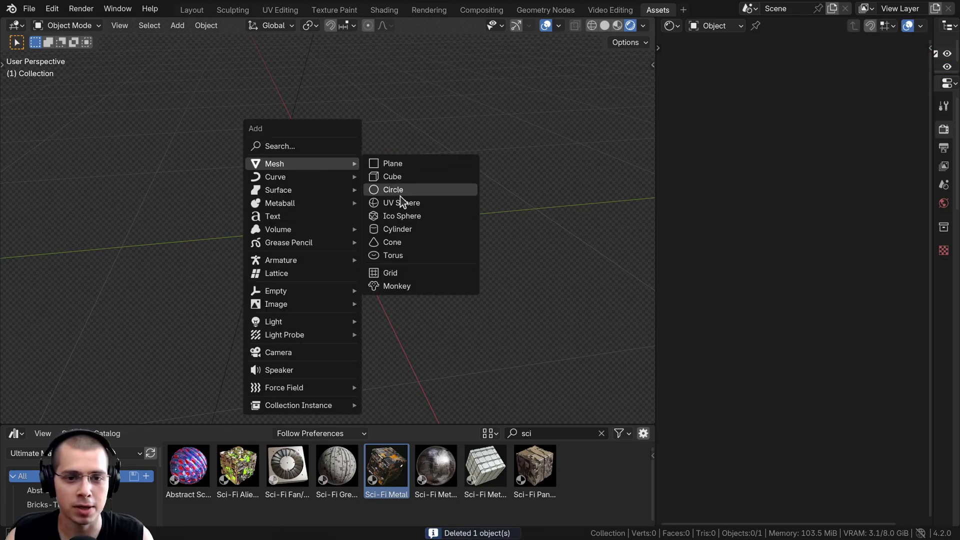
left_click(406, 218)
scroll(365, 160, "down", 2)
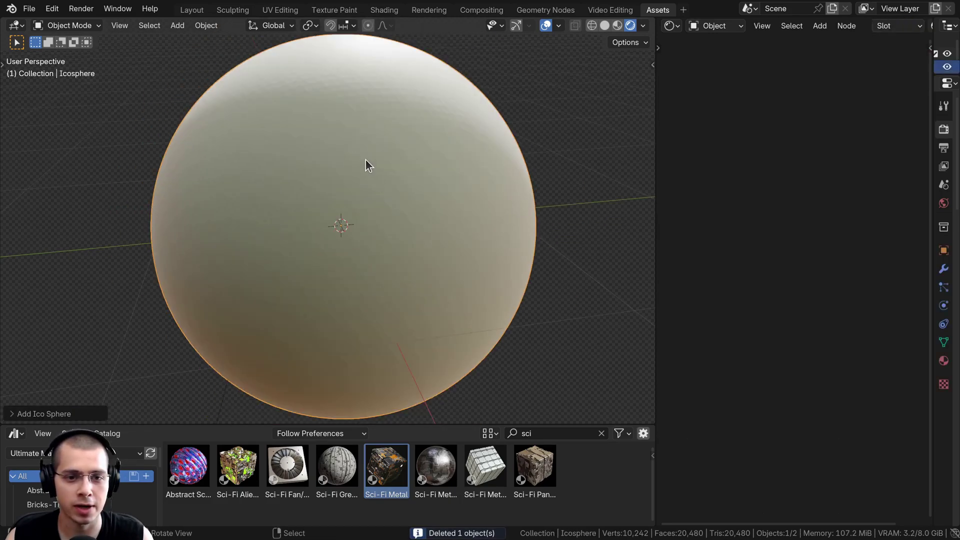
right_click(341, 147)
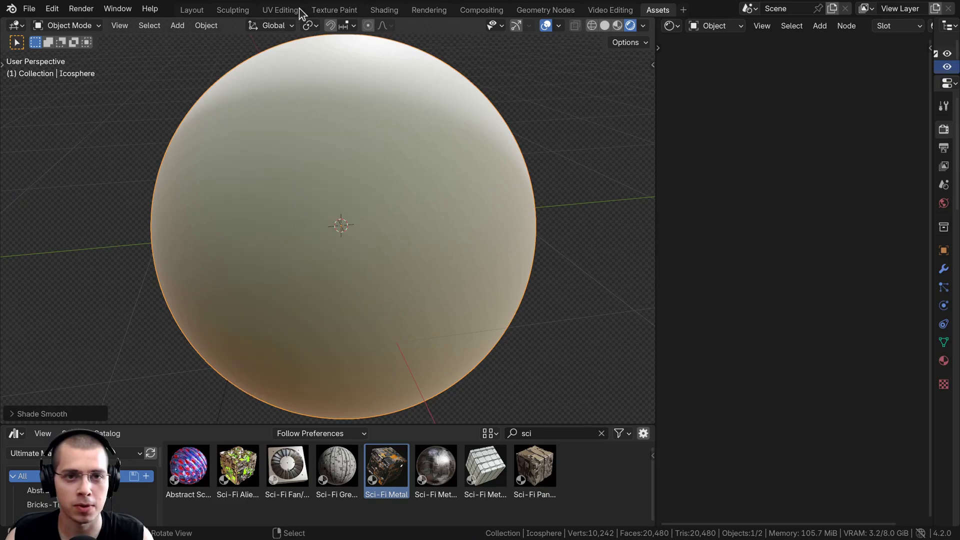
Switch to the Shading workspace, show the render settings, and display the sphere in a wider viewport with Rendered shading.
left_click(383, 10)
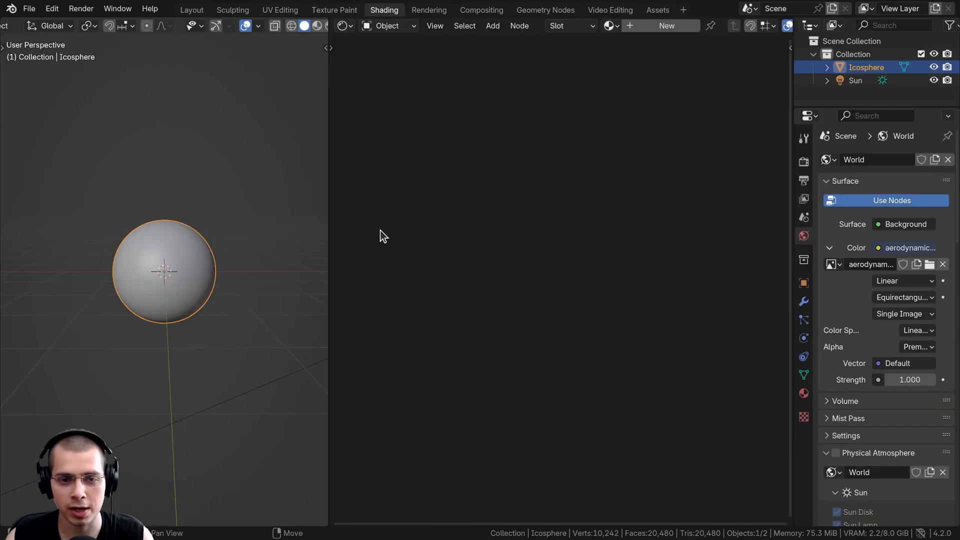
left_click(803, 163)
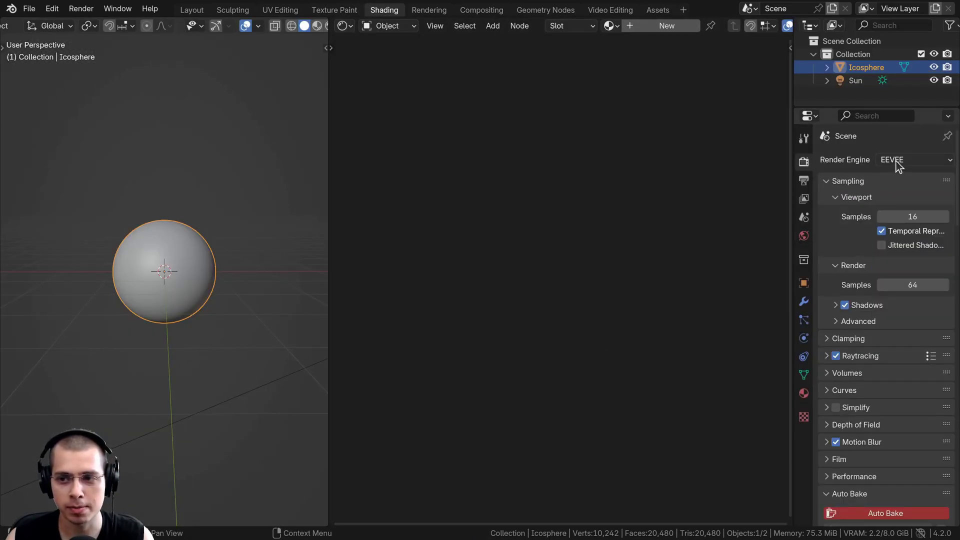
scroll(214, 281, "up", 5)
key("z")
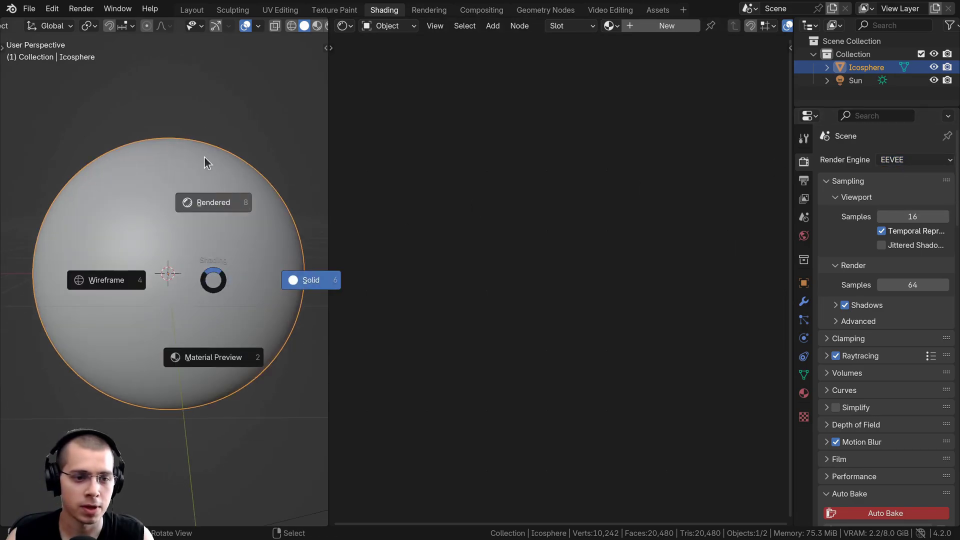
left_click(205, 159)
left_click_drag(327, 121, 359, 127)
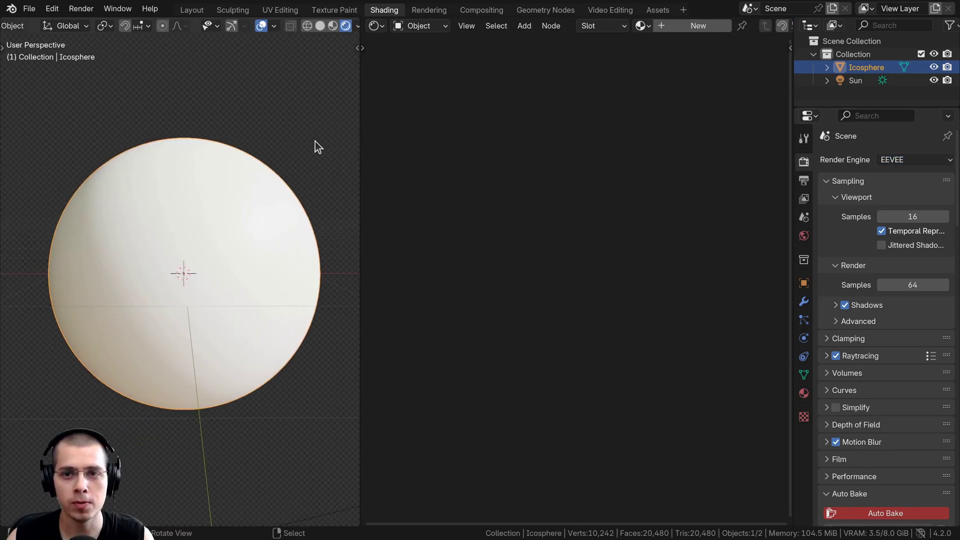
scroll(645, 30, "right", 3)
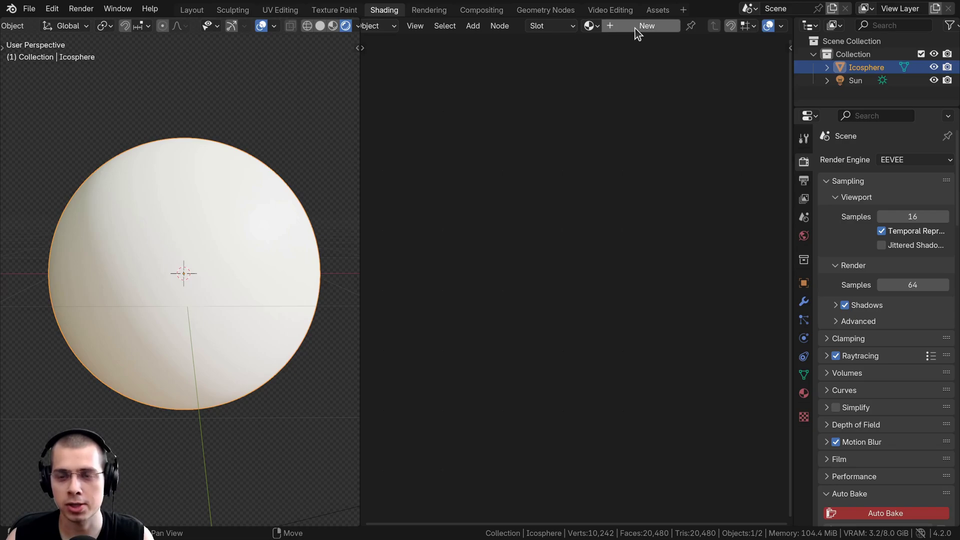
Create a new material for the icosphere and reposition its Principled BSDF node.
left_click(635, 29)
middle_click_drag(582, 218, 599, 191)
scroll(577, 152, "down", 1)
left_click_drag(579, 108, 589, 108)
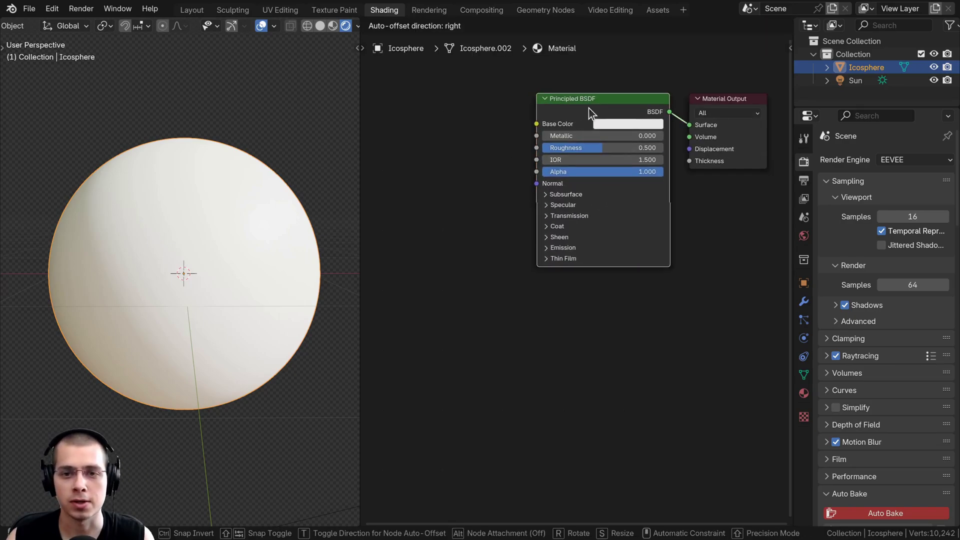
left_click(590, 112)
Add a Noise Texture node to the icosphere's material.
key("shift+a")
left_click(518, 131)
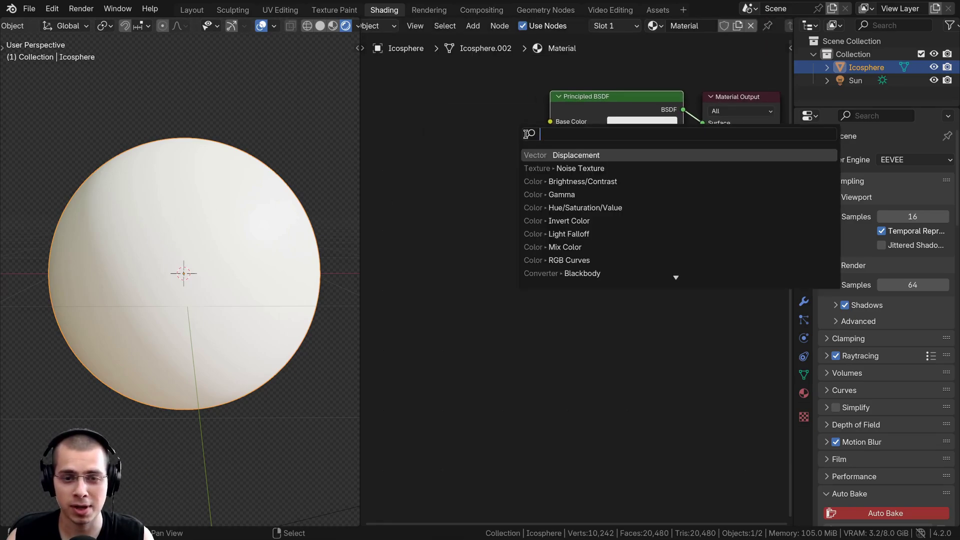
type("noi")
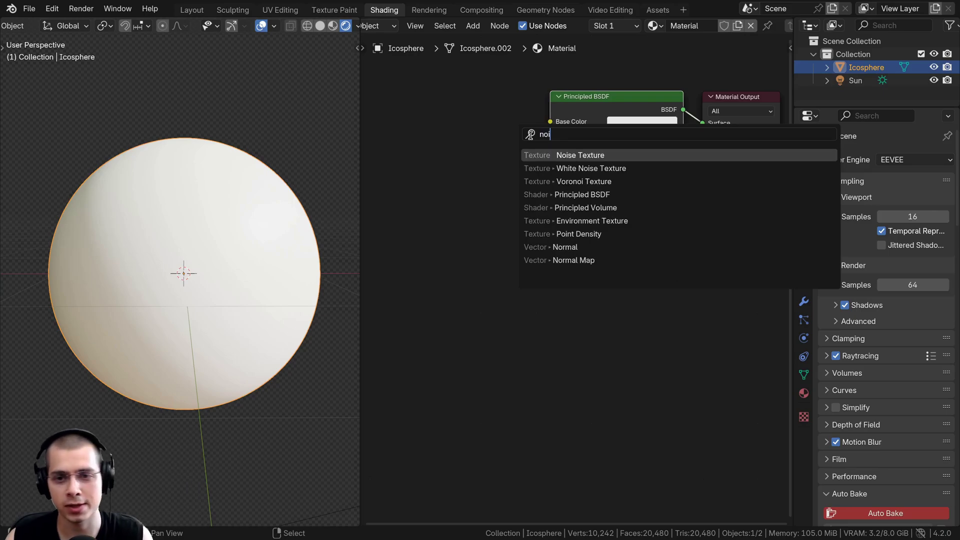
key("Return")
Add a Texture Coordinate node and link its Object output to the Noise Texture's Vector input.
key("shift+a")
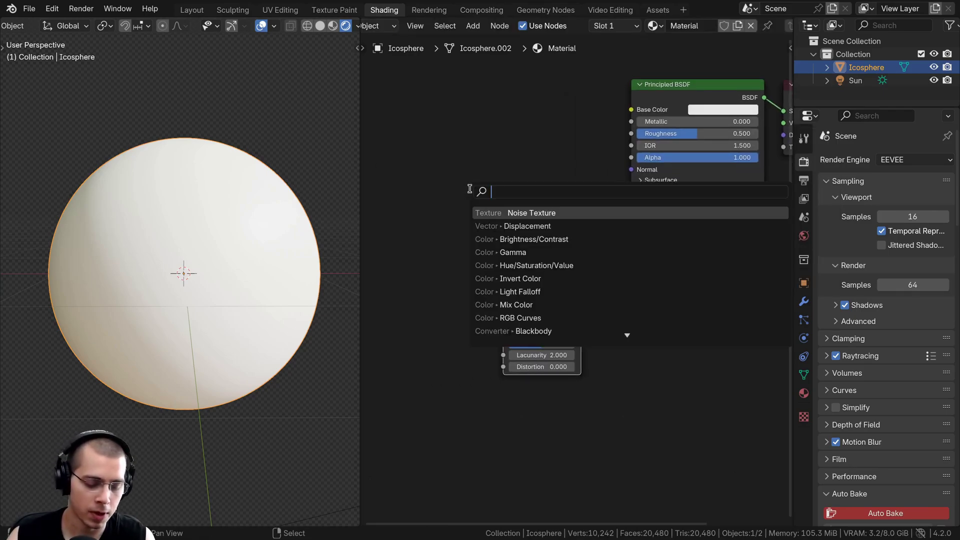
type("tex")
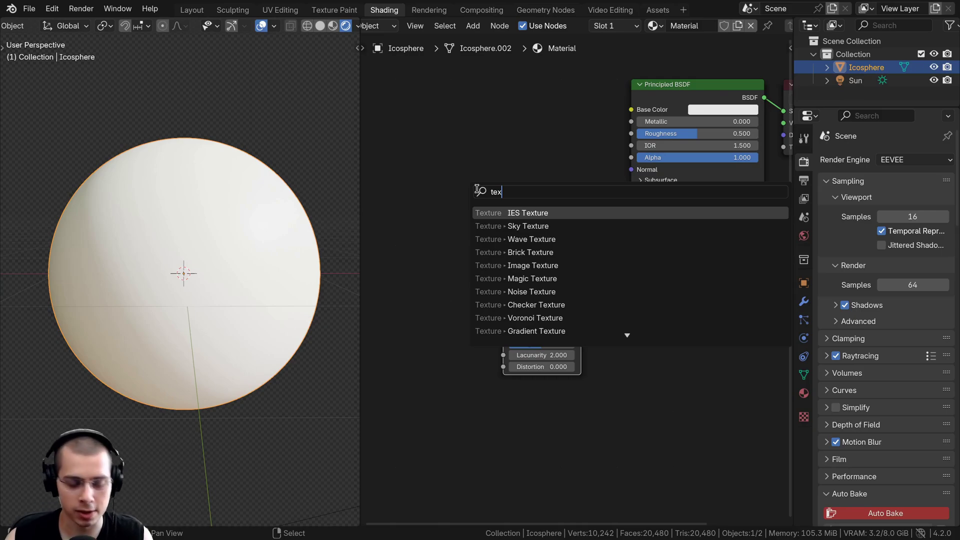
type("ture c")
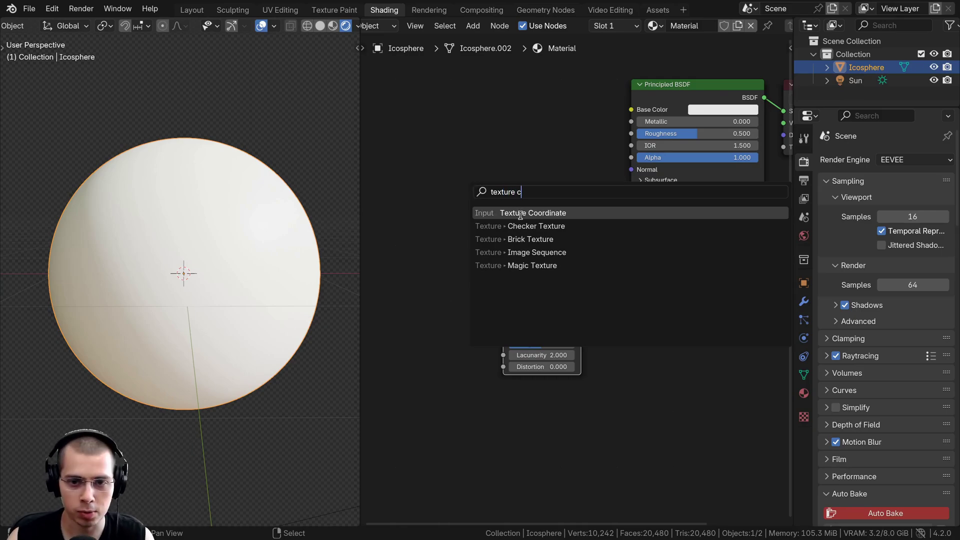
key("Return")
left_click(441, 227)
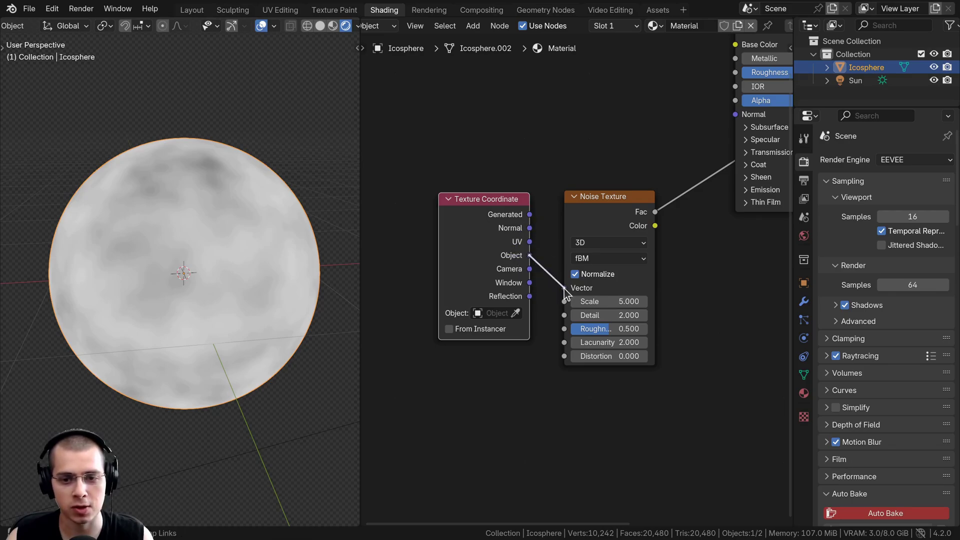
left_click_drag(564, 288, 564, 288)
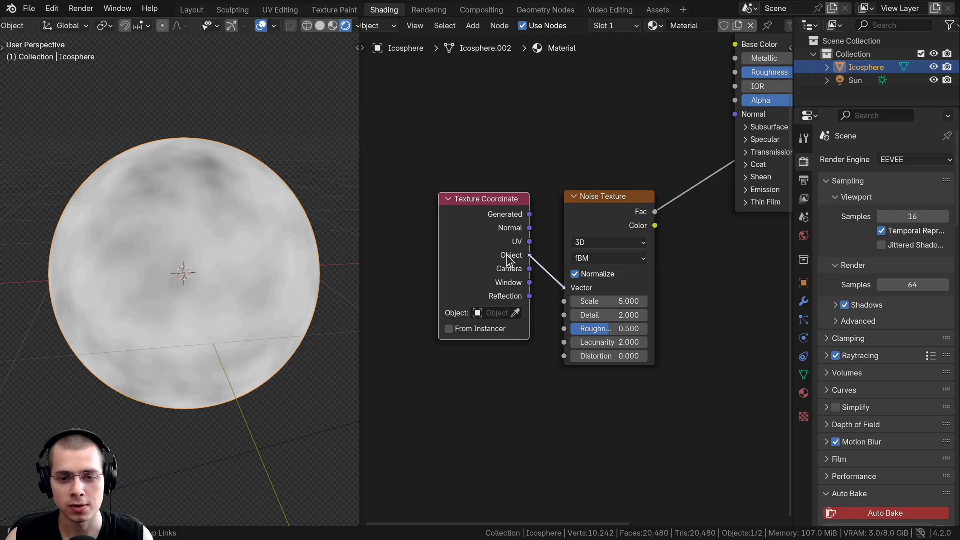
left_click_drag(520, 251, 534, 264)
Inspect the noise pattern on the sphere and link the Noise Texture's Fac output to the Material Output's Displacement input.
scroll(174, 278, "down", 1)
scroll(506, 218, "down", 3)
middle_click_drag(581, 257, 455, 279)
scroll(185, 192, "up", 3)
scroll(220, 205, "down", 2)
middle_click_drag(249, 212, 253, 218)
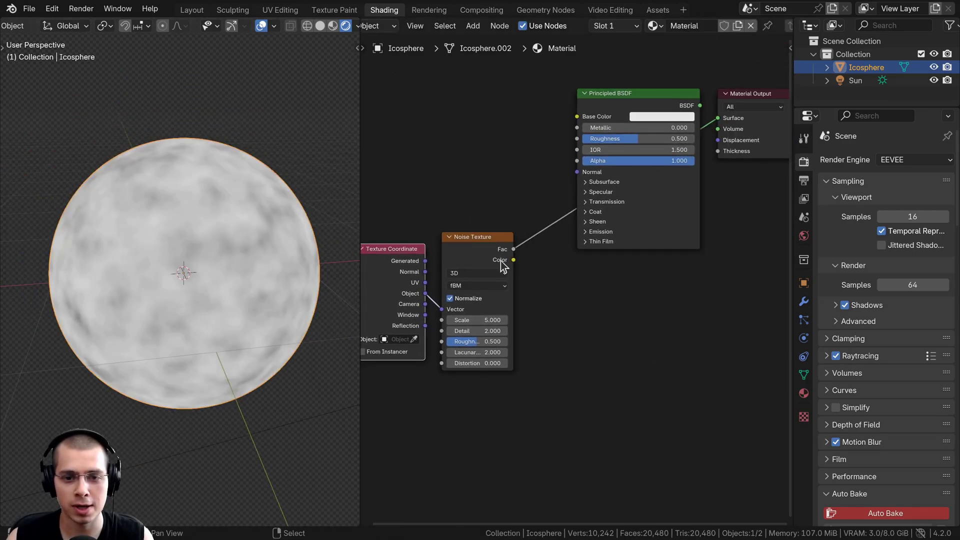
middle_click_drag(499, 260, 483, 269)
left_click_drag(472, 270, 702, 152)
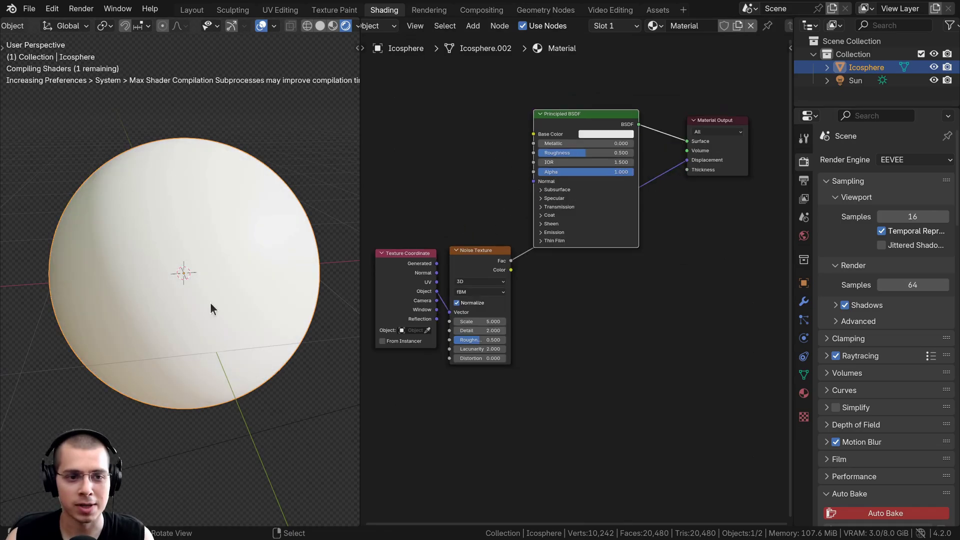
Insert a Displacement node into the link between the Noise Texture and the Material Output, placing it below the Principled BSDF.
scroll(505, 282, "up", 1)
scroll(481, 283, "up", 1)
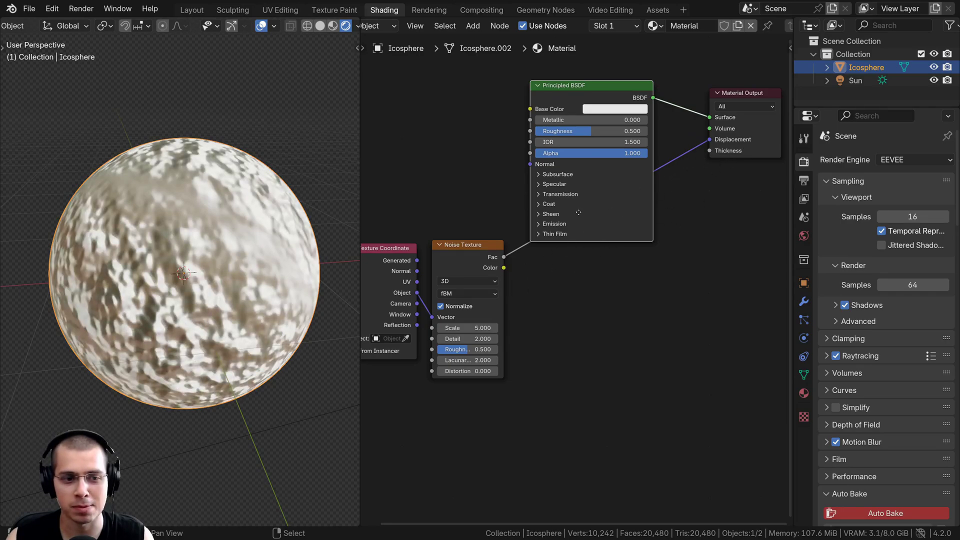
key("shift+a")
left_click(462, 145)
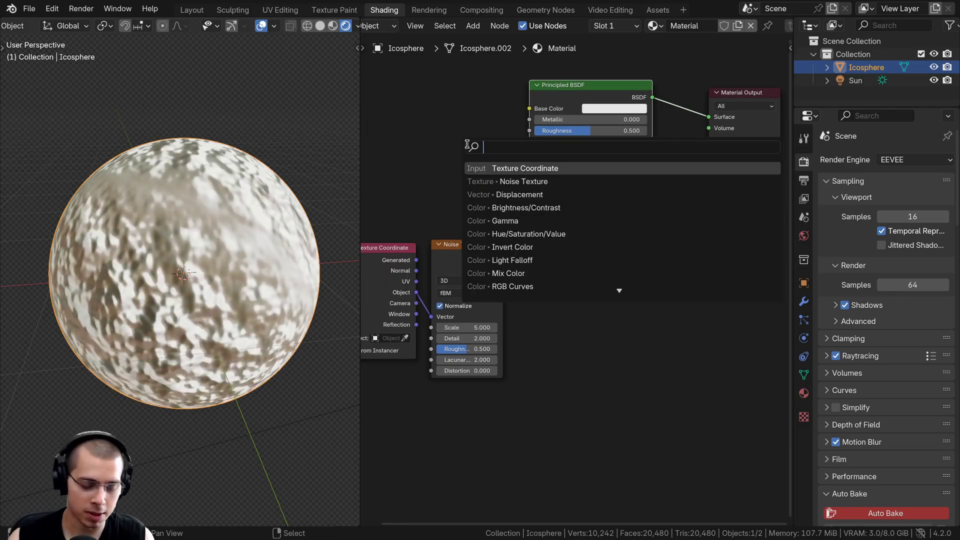
type("dis")
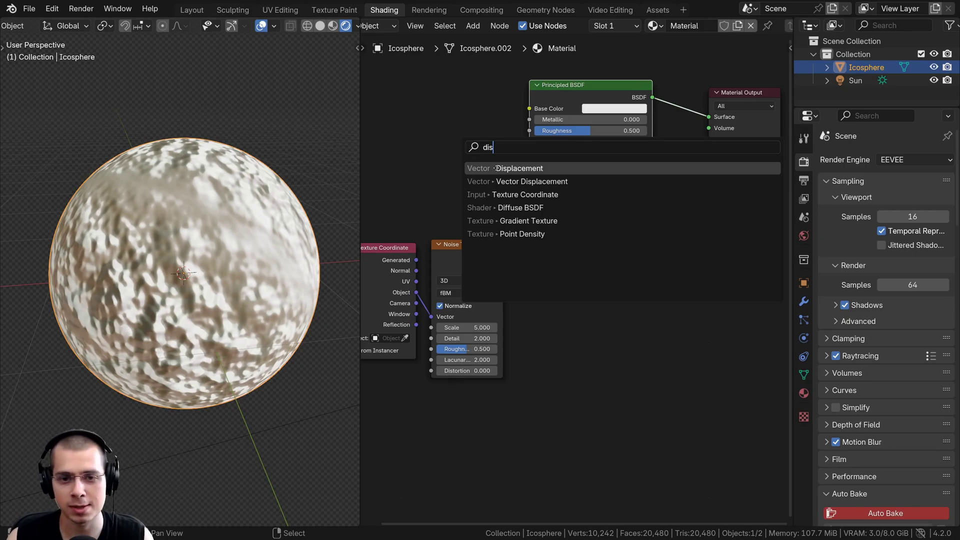
left_click(495, 168)
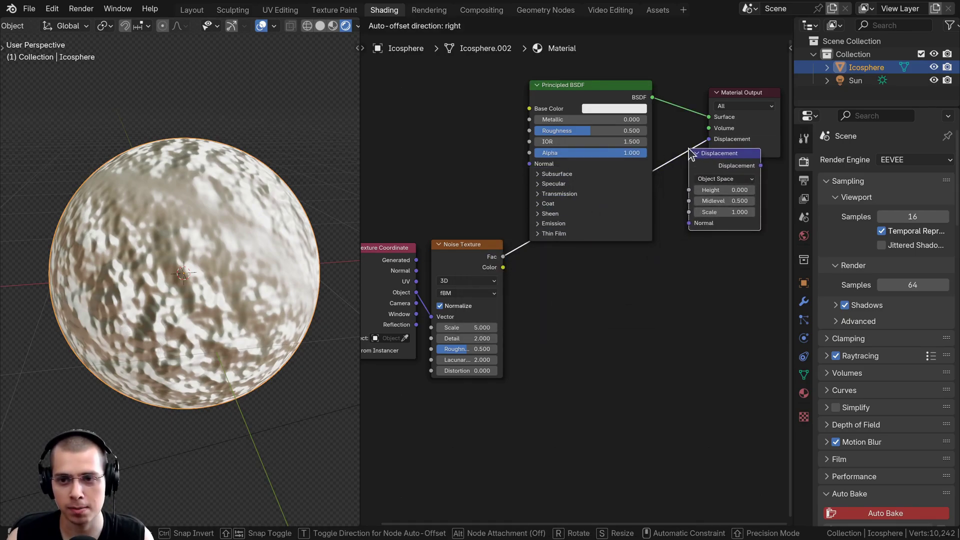
left_click(683, 161)
left_click_drag(683, 160, 593, 272)
Move the noise Fac link from the Displacement node's Normal input to its Height input.
scroll(434, 244, "up", 1)
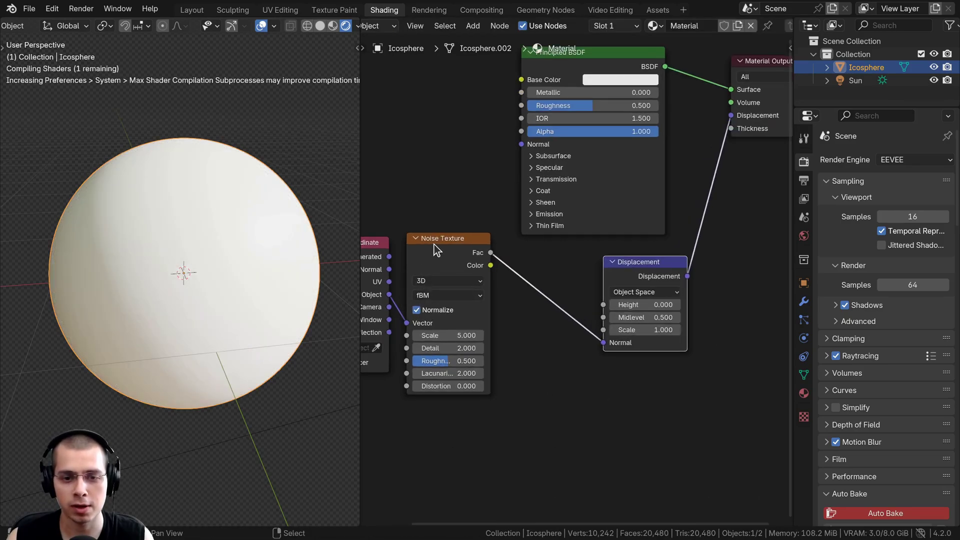
left_click_drag(602, 343, 581, 308)
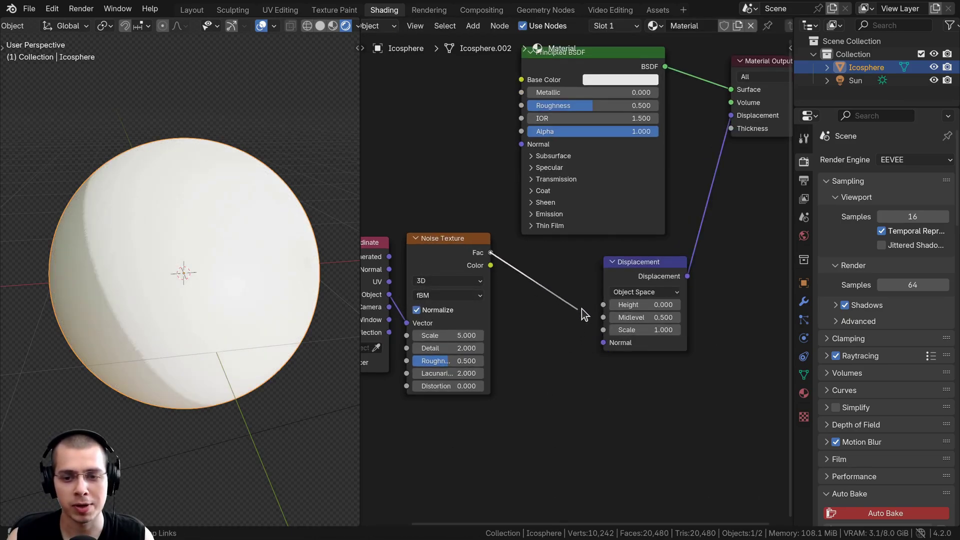
left_click_drag(632, 261, 632, 262)
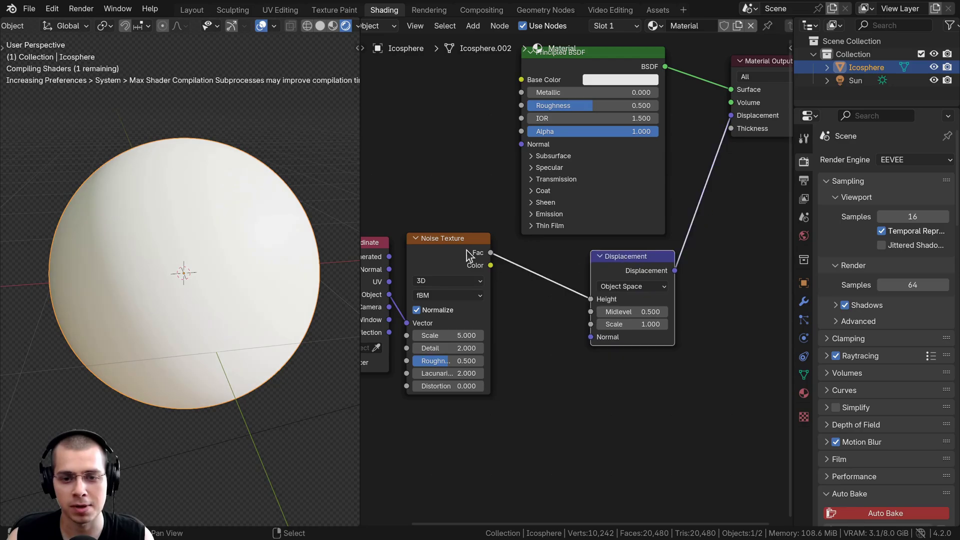
Examine the Displacement node connections and the sphere's surface and silhouette for actual displacement.
scroll(466, 250, "up", 2)
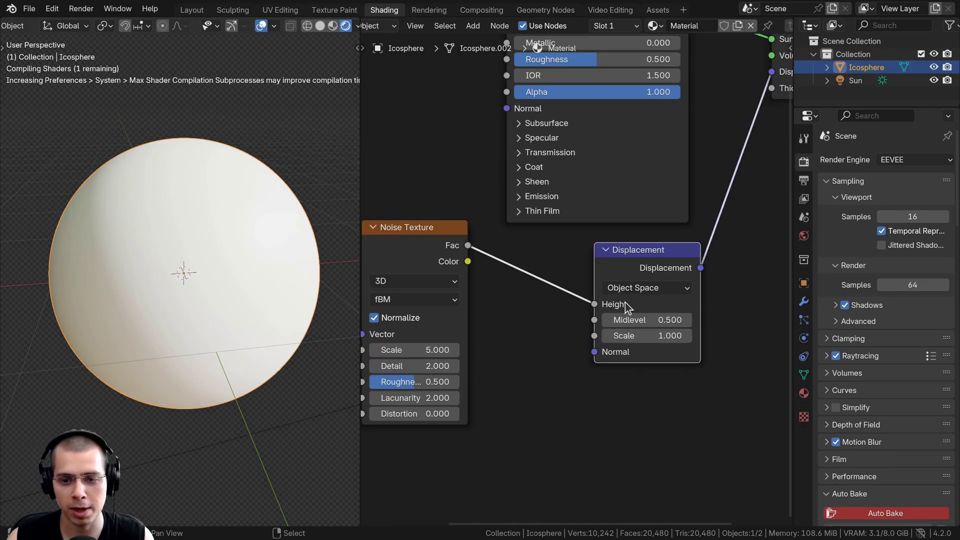
scroll(625, 303, "down", 1)
middle_click_drag(625, 303, 569, 333)
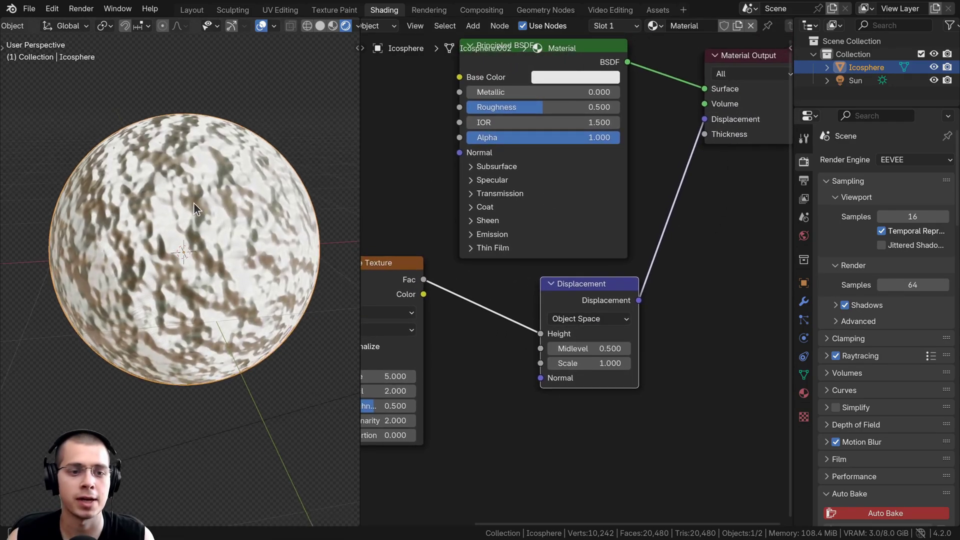
scroll(194, 202, "up", 3)
key("alt+a")
scroll(196, 206, "down", 3)
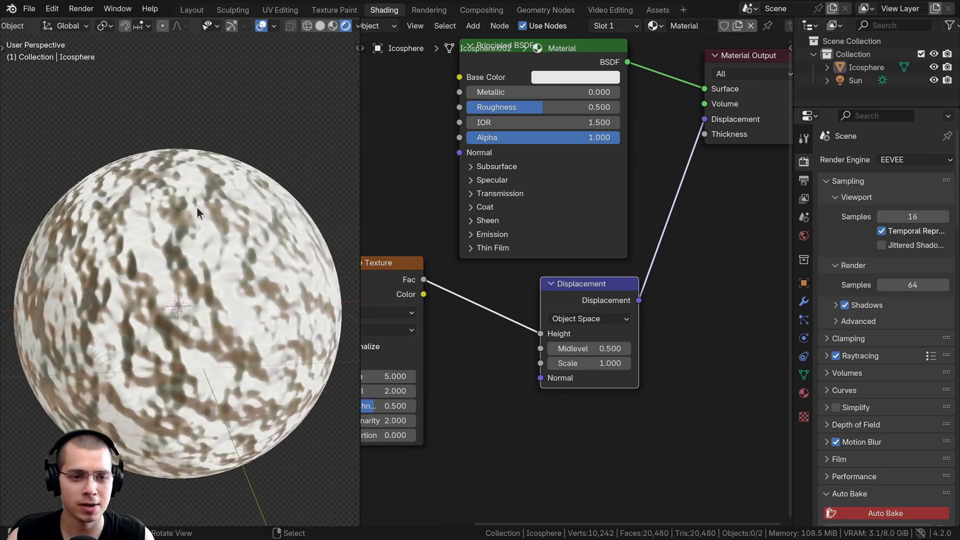
middle_click_drag(197, 205, 124, 213)
scroll(124, 213, "up", 3)
left_click(124, 213)
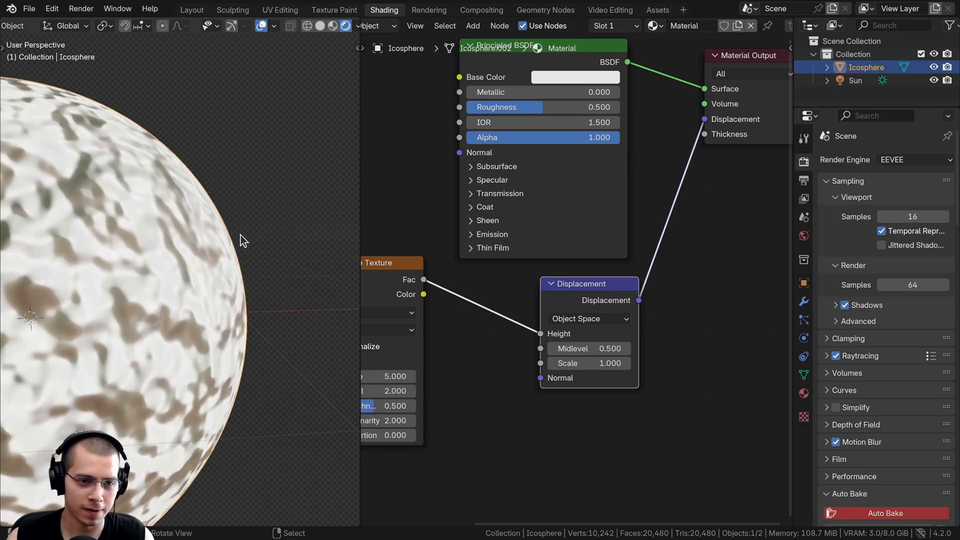
middle_click_drag(182, 287, 251, 284, "shift")
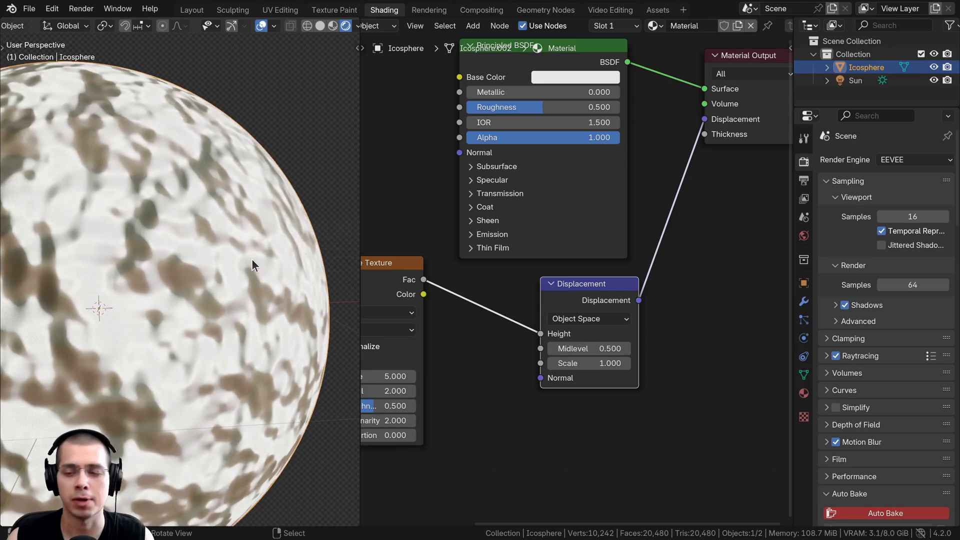
In the icosphere material's surface settings, change the displacement method to Displacement and Bump.
left_click(807, 397)
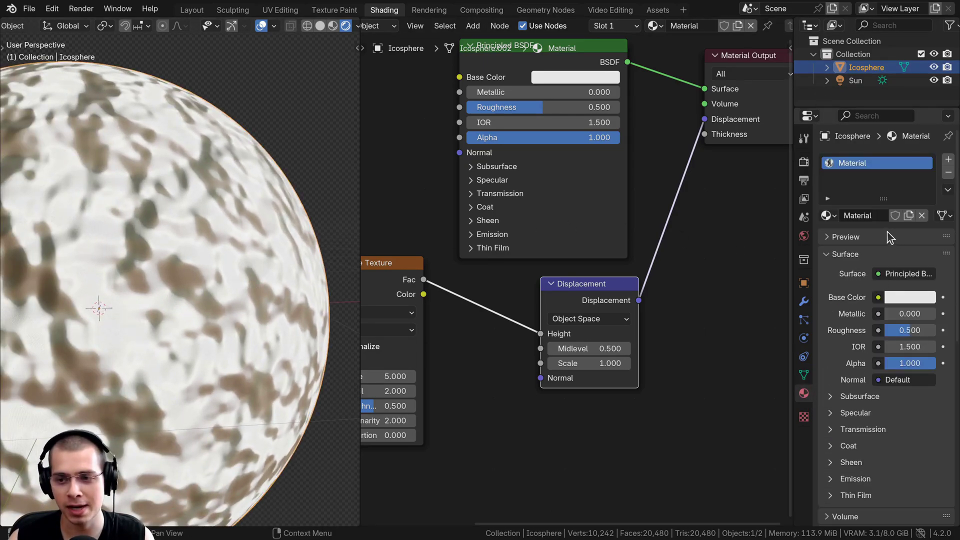
scroll(874, 211, "down", 10)
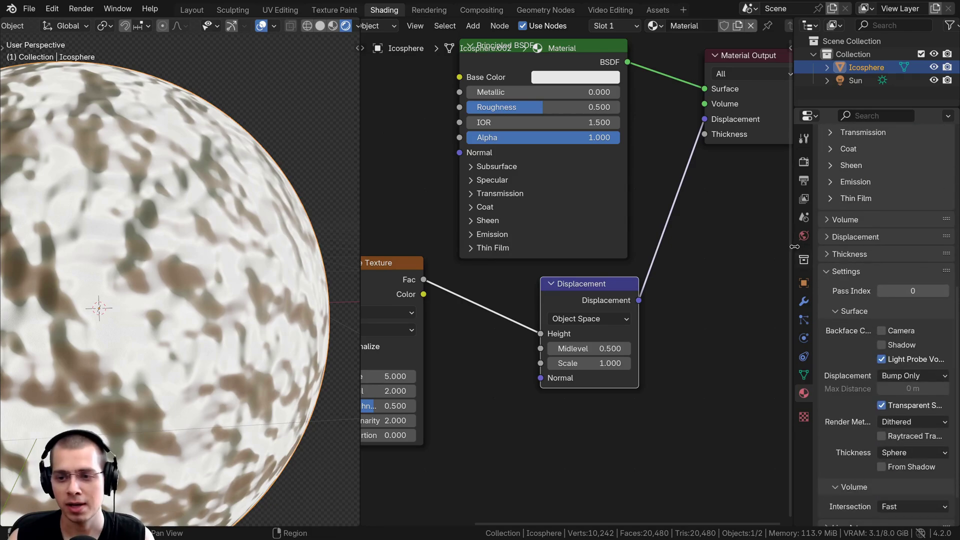
left_click_drag(795, 246, 756, 247)
left_click(791, 272)
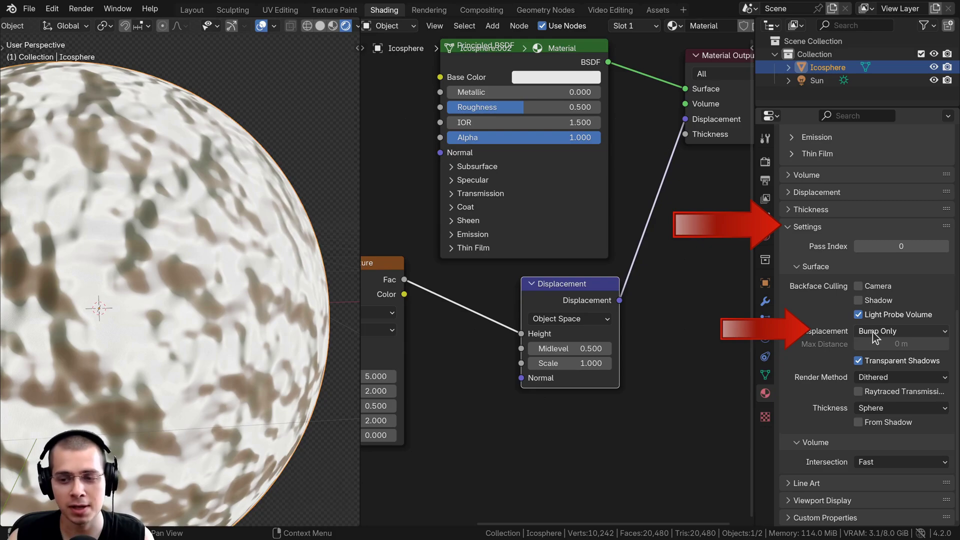
left_click(872, 331)
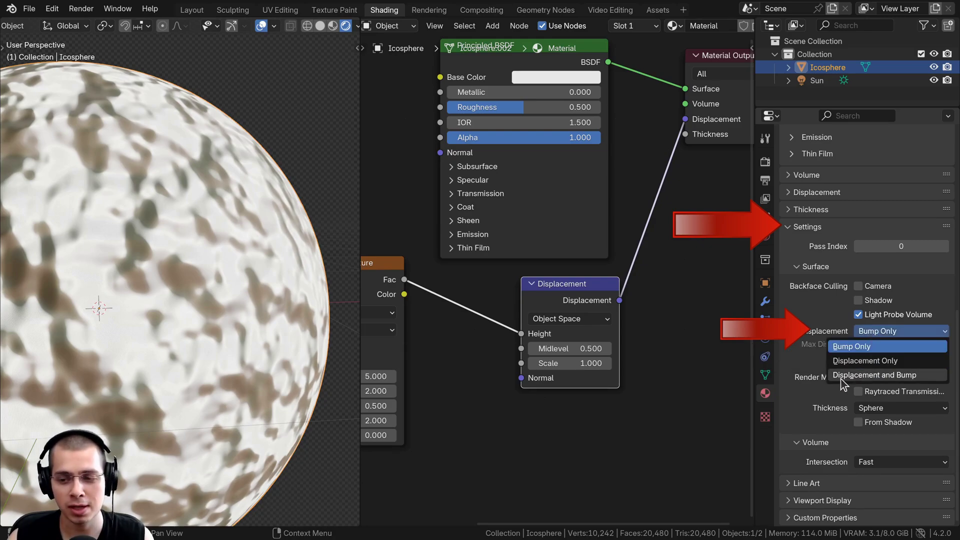
left_click(875, 375)
Set the Noise Texture's Scale to 3.320 and its Detail to 15.
middle_click_drag(402, 305, 518, 298)
middle_click_drag(495, 387, 495, 338)
left_click_drag(490, 328, 444, 328, "shift")
left_click_drag(470, 343, 510, 343)
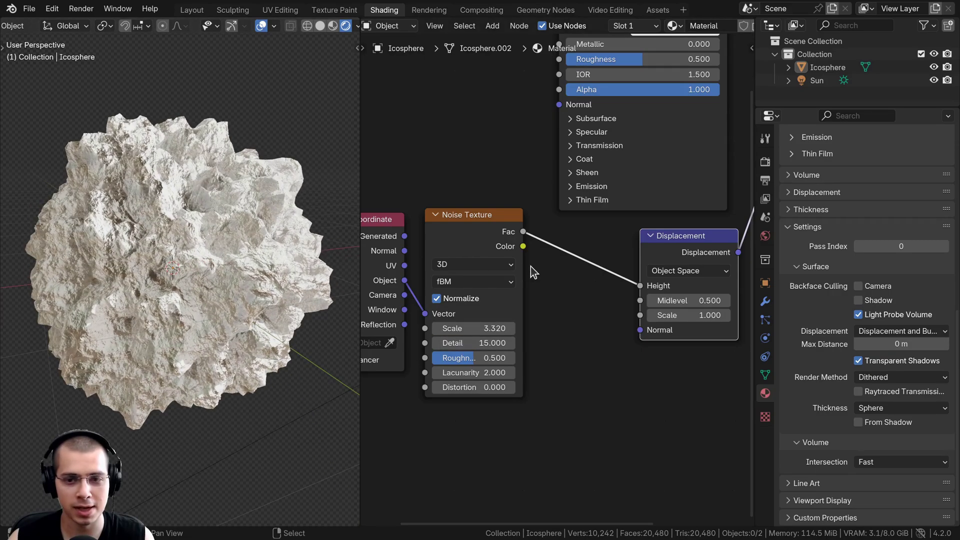
Reduce the Displacement node's Scale to 0.400, and set the Noise Texture's Scale to 2.060 and Roughness to 0.550.
middle_click_drag(530, 266, 512, 264)
middle_click_drag(636, 255, 593, 254)
left_click_drag(614, 252, 611, 247)
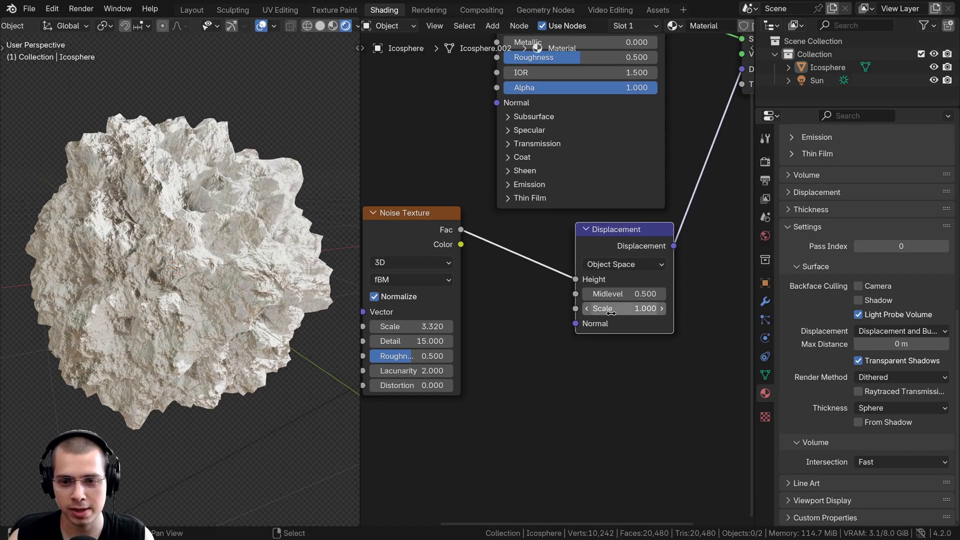
left_click_drag(625, 308, 595, 308)
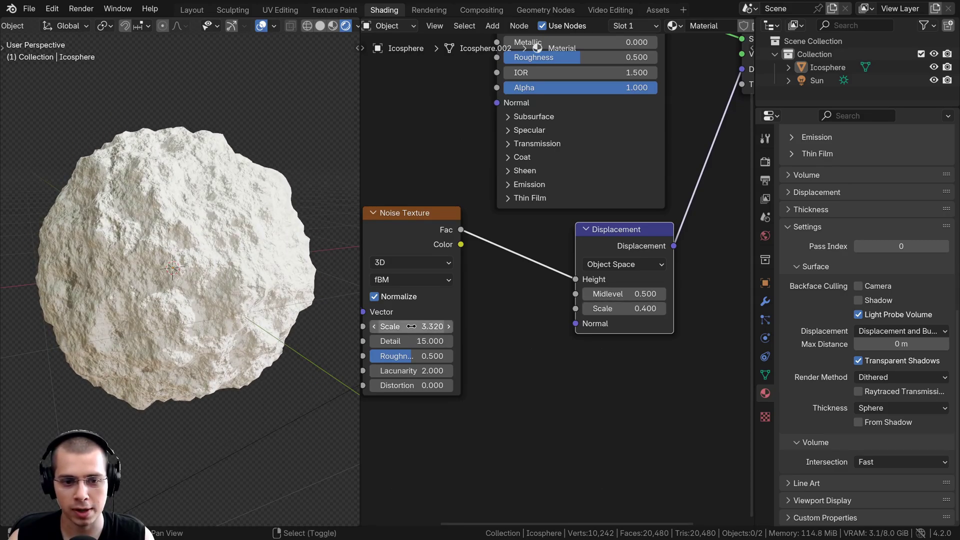
left_click_drag(411, 326, 398, 326)
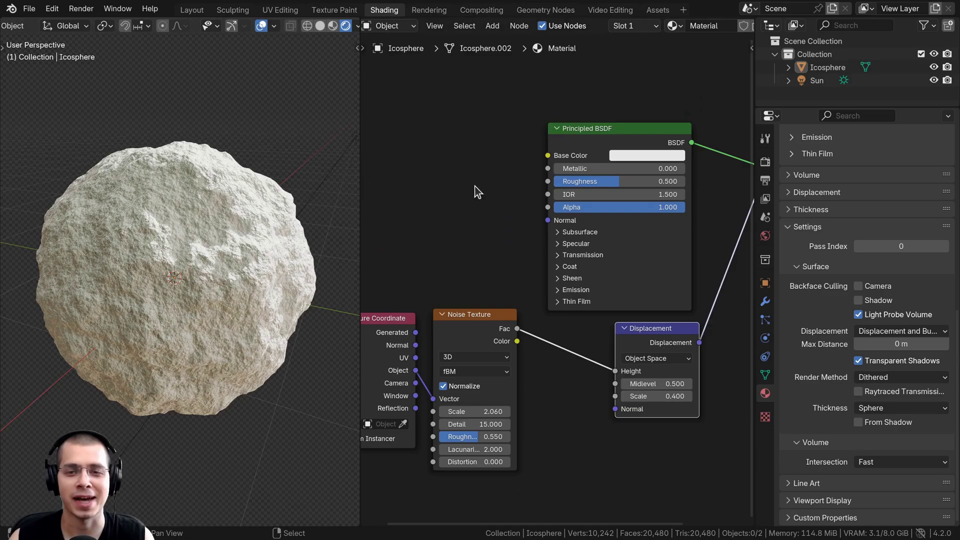
Set the Principled BSDF's Roughness to 0.769 and darken its Base Color to a deep grey.
scroll(520, 197, "up", 2)
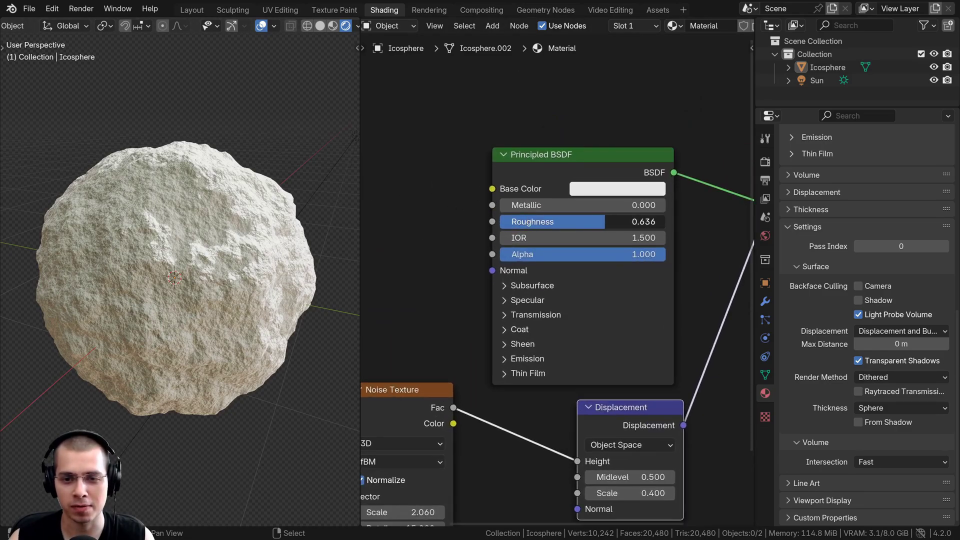
left_click(646, 188)
left_click_drag(723, 240, 723, 302)
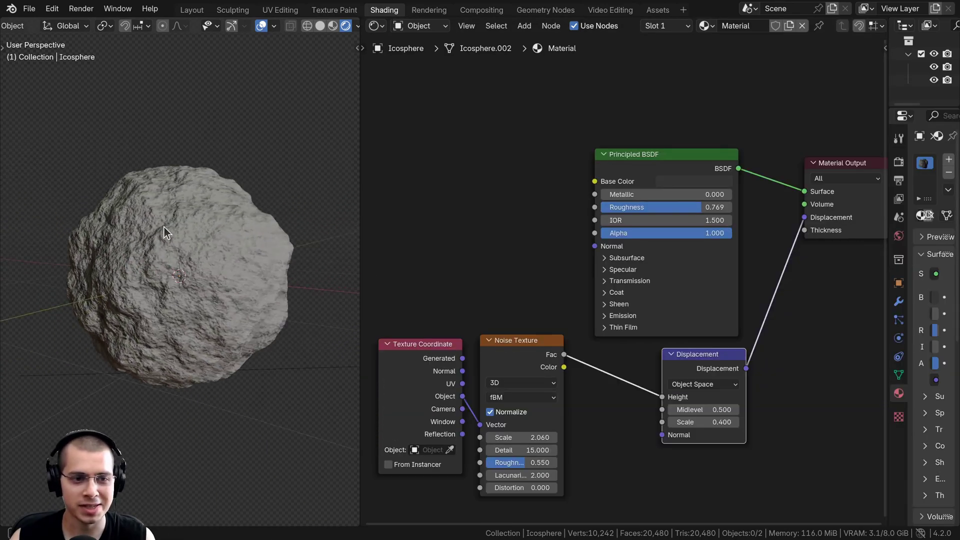
Select the displaced icosphere and shift the Noise Texture node slightly away from the Texture Coordinate node.
middle_click_drag(163, 226, 229, 232)
scroll(275, 236, "up", 1)
left_click(260, 230)
scroll(200, 215, "up", 2)
scroll(213, 228, "down", 2)
middle_click_drag(497, 233, 514, 193)
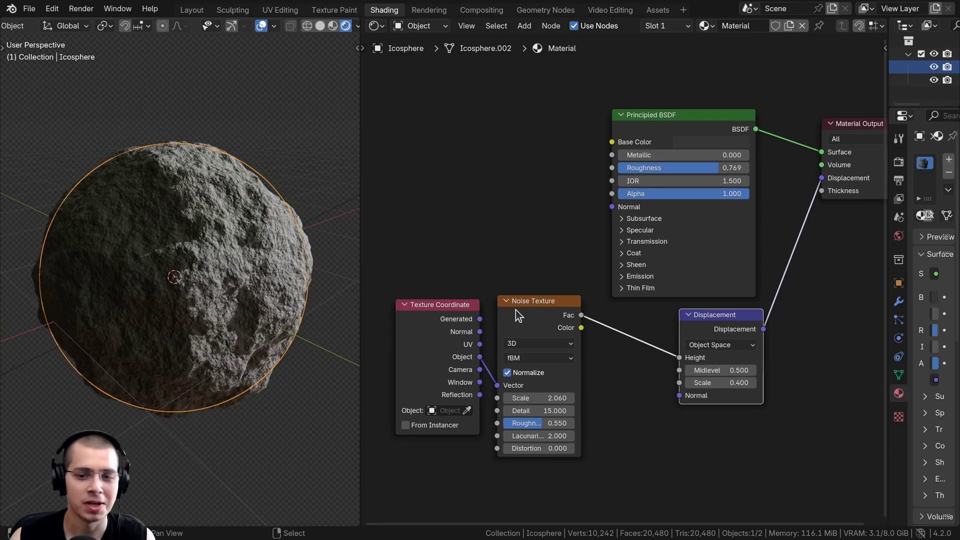
key("g")
right_click(700, 331)
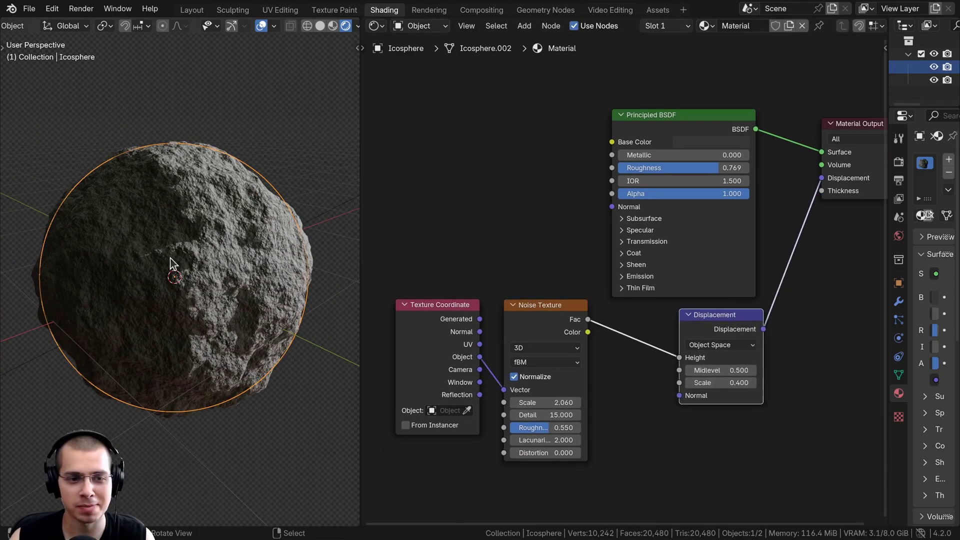
Duplicate the rocky icosphere and place the copy above and beside the original.
middle_click_drag(172, 266, 186, 285)
scroll(350, 332, "down", 2)
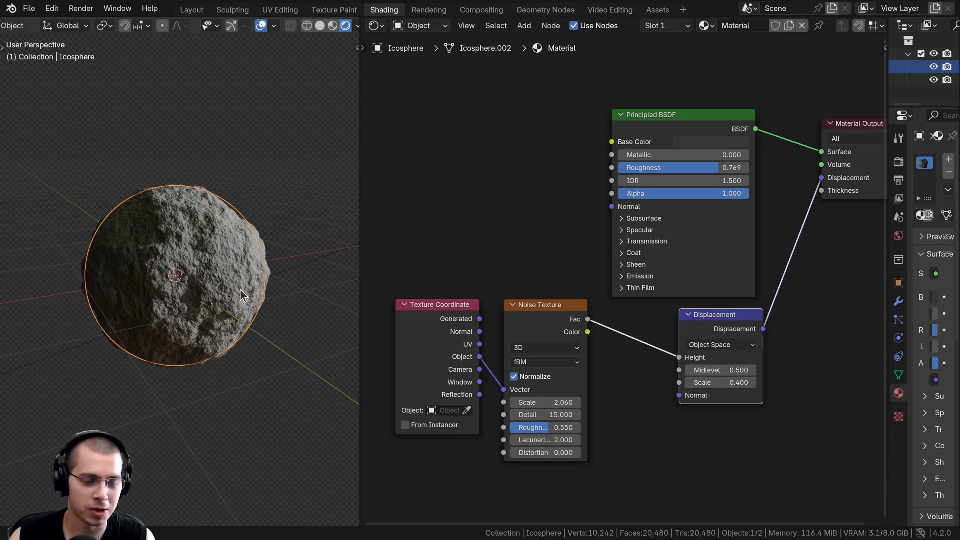
scroll(231, 279, "down", 3)
key("shift+d")
left_click(296, 163)
scroll(296, 164, "up", 2)
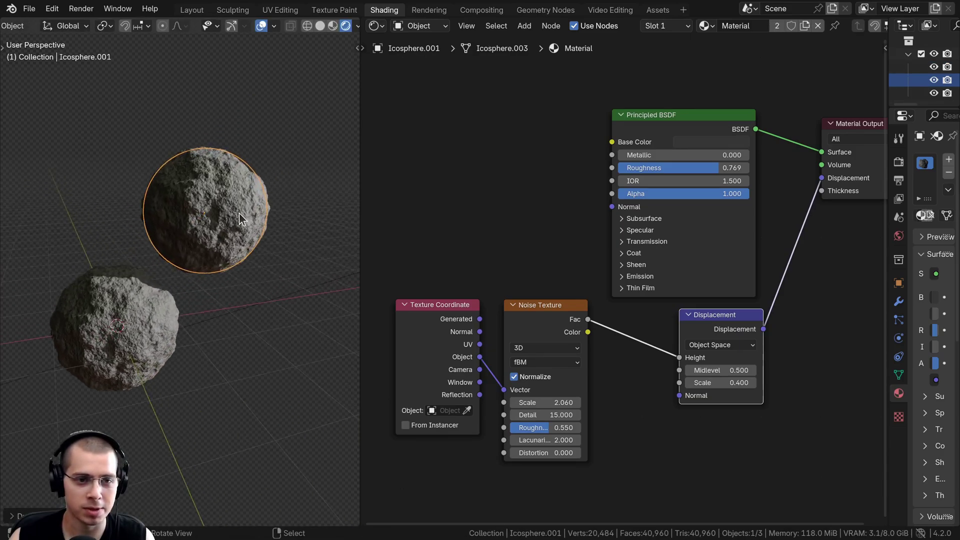
Stretch the duplicated rock's mesh along the X axis.
key("s")
key("x")
left_click(269, 222)
key("s")
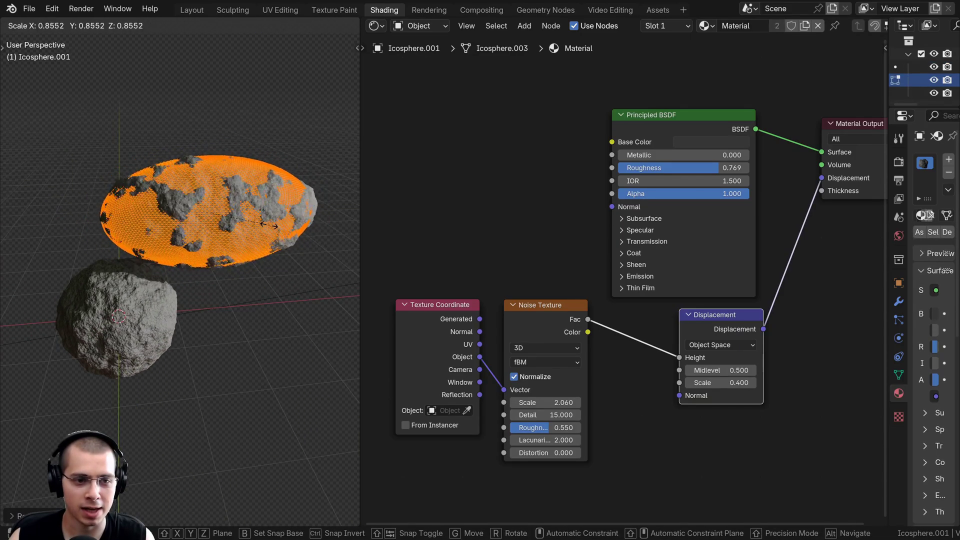
key("x")
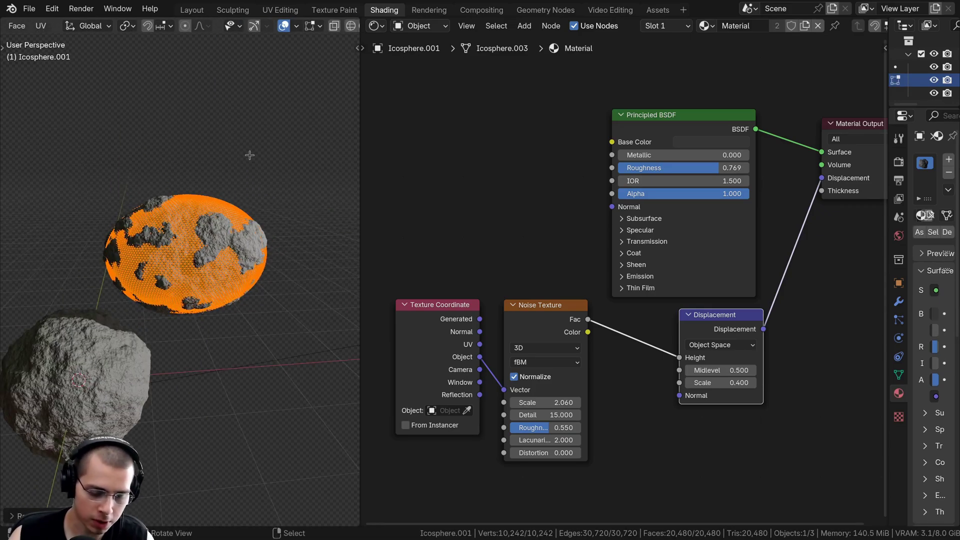
Pull parts of the duplicate's mesh outward with smooth proportional editing to give the rock an irregular shape.
left_click(202, 217)
key("g")
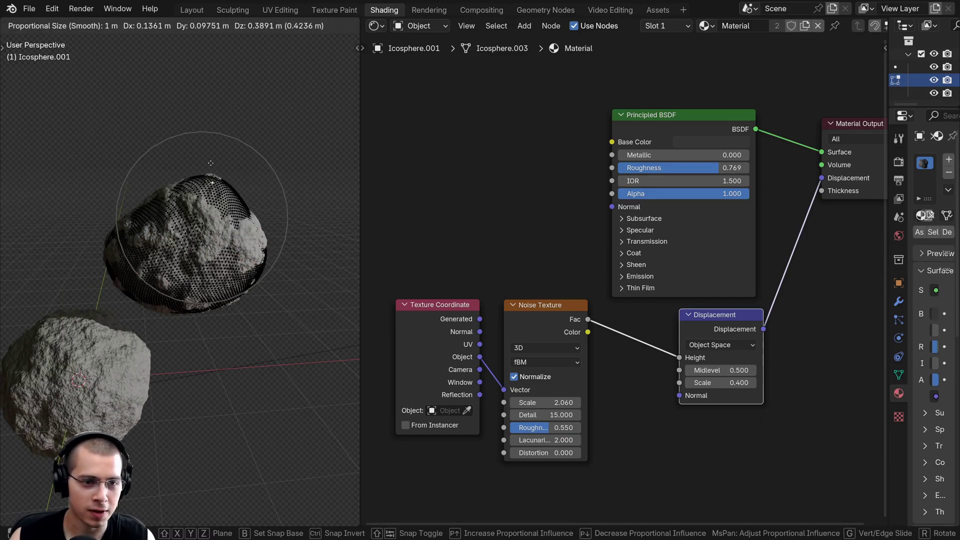
left_click(231, 285)
key("g")
left_click(130, 211)
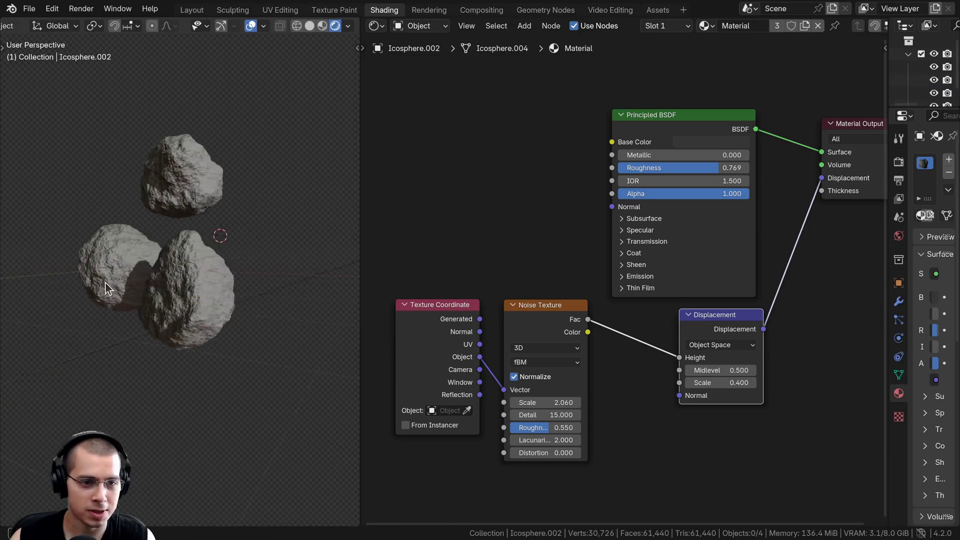
Adjust the Displacement node's Scale and check the surface relief on the group of rocks.
middle_click_drag(214, 246, 320, 280)
scroll(285, 282, "up", 2)
middle_click_drag(240, 215, 320, 258, "shift")
middle_click_drag(697, 383, 649, 278)
scroll(652, 277, "up", 2)
left_click_drag(676, 253, 700, 253)
middle_click_drag(310, 260, 227, 264)
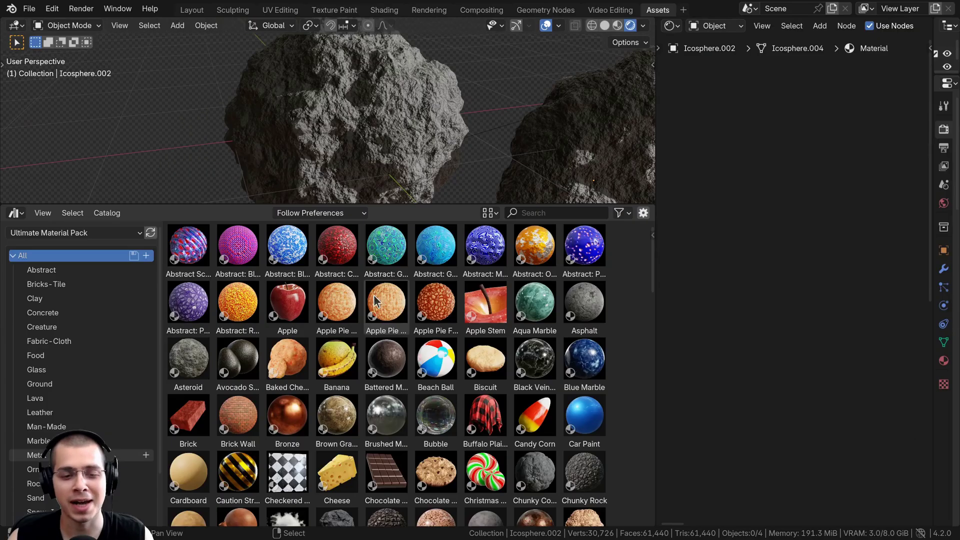
Browse the Ultimate Material Pack assets and examine the displaced rocks up close.
left_click_drag(650, 268, 645, 297)
scroll(395, 90, "down", 2)
middle_click_drag(394, 95, 392, 103)
scroll(393, 120, "up", 3)
middle_click_drag(393, 140, 337, 136)
scroll(410, 350, "down", 2)
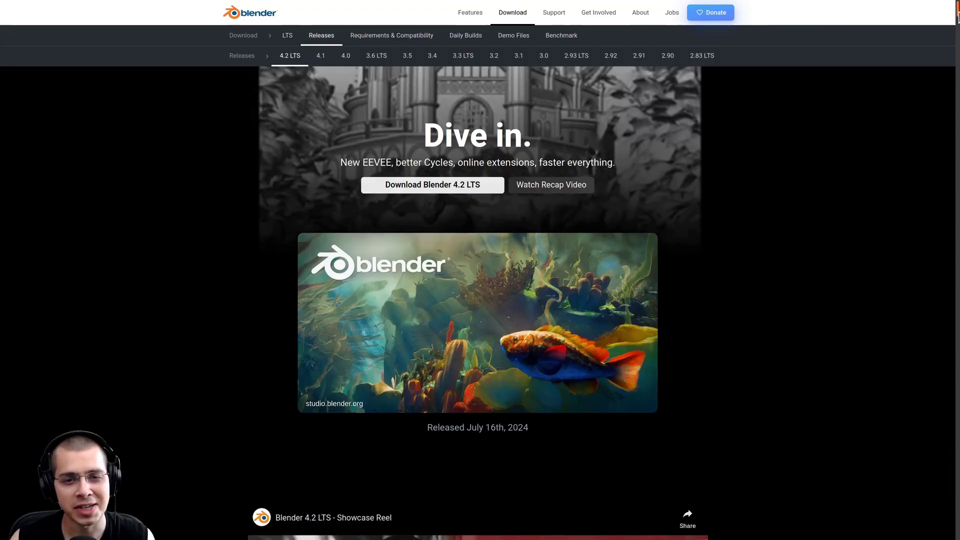
Read through the Blender 4.2 LTS release page down to its EEVEE section on the Blender website.
scroll(957, 17, "down", 2)
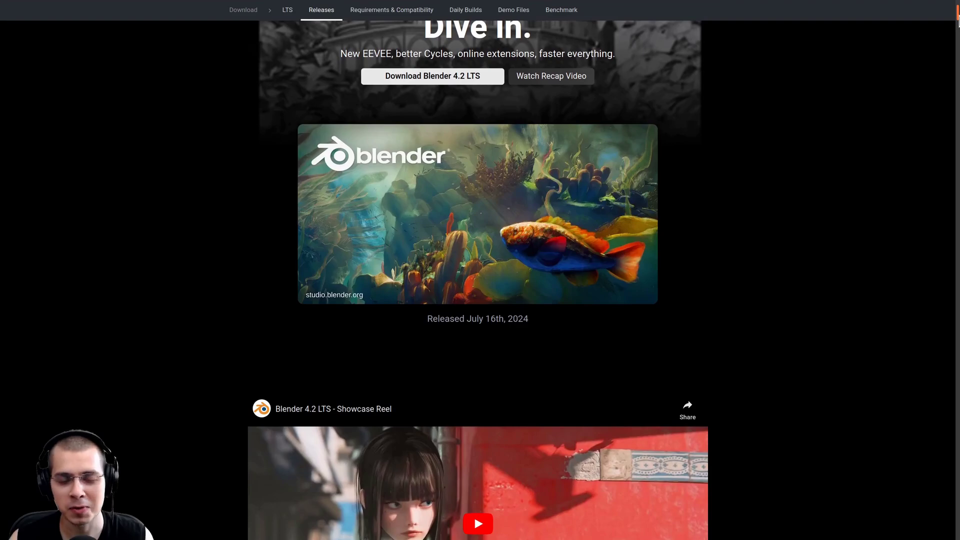
scroll(957, 17, "down", 10)
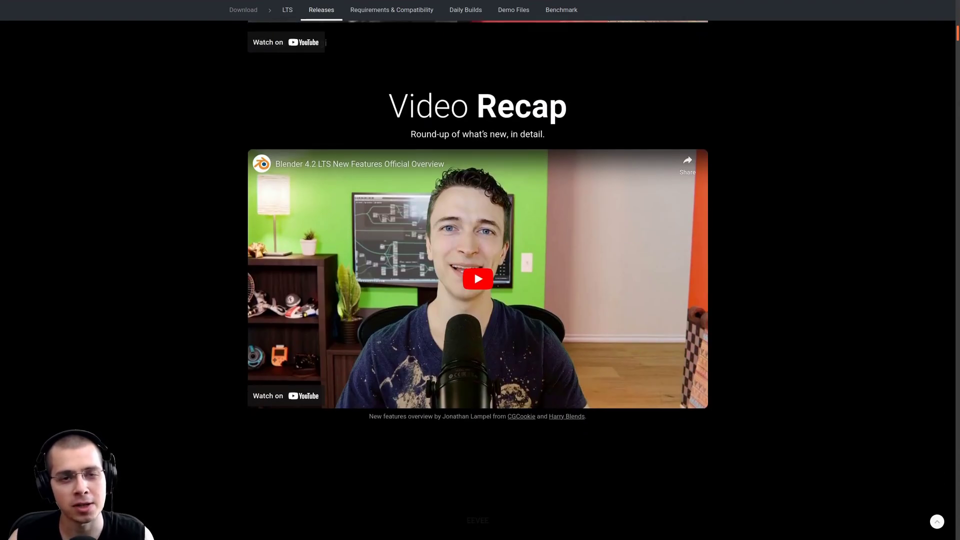
scroll(477, 280, "down", 6)
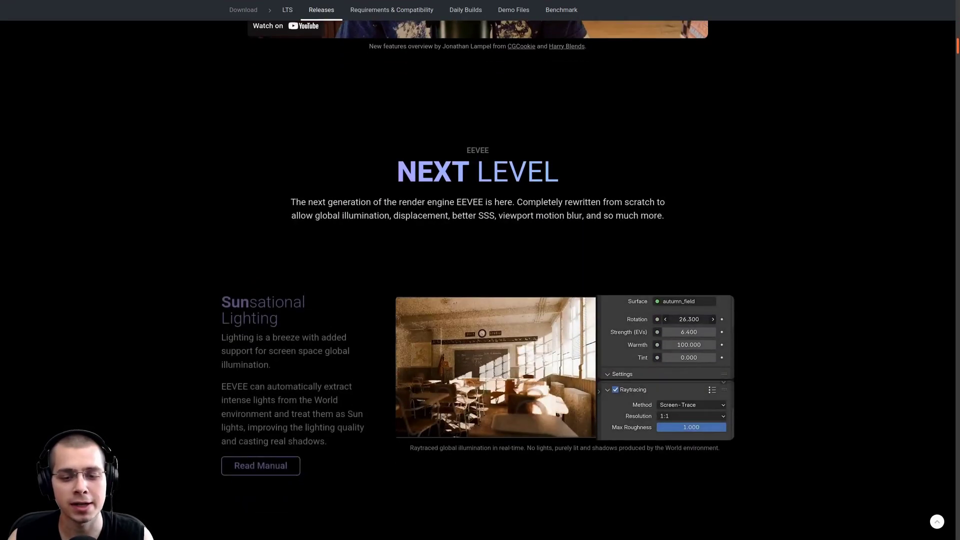
scroll(402, 202, "down", 9)
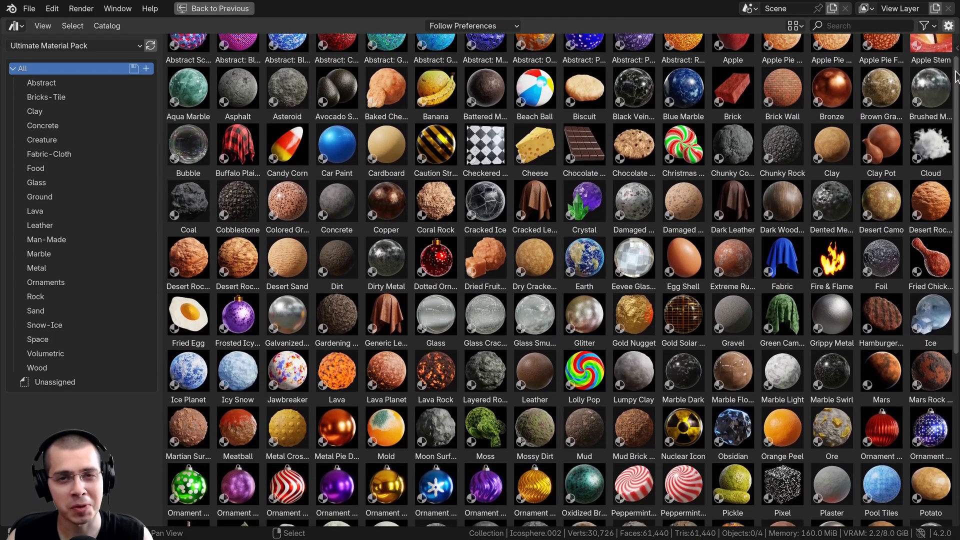
In Blender, look through the full Ultimate Material Pack list and its Bricks-Tile, Creature and Lava catalogs.
left_click_drag(955, 76, 937, 259)
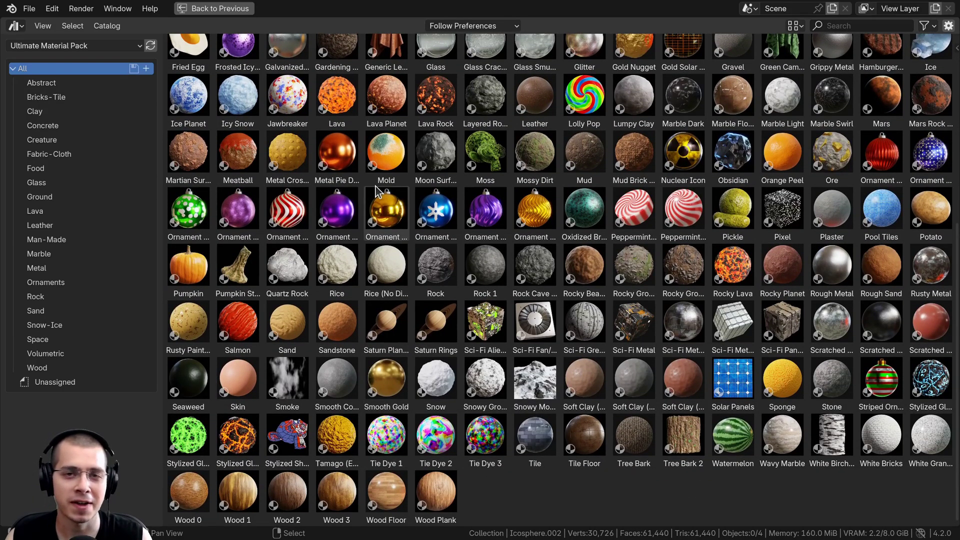
scroll(376, 191, "up", 5)
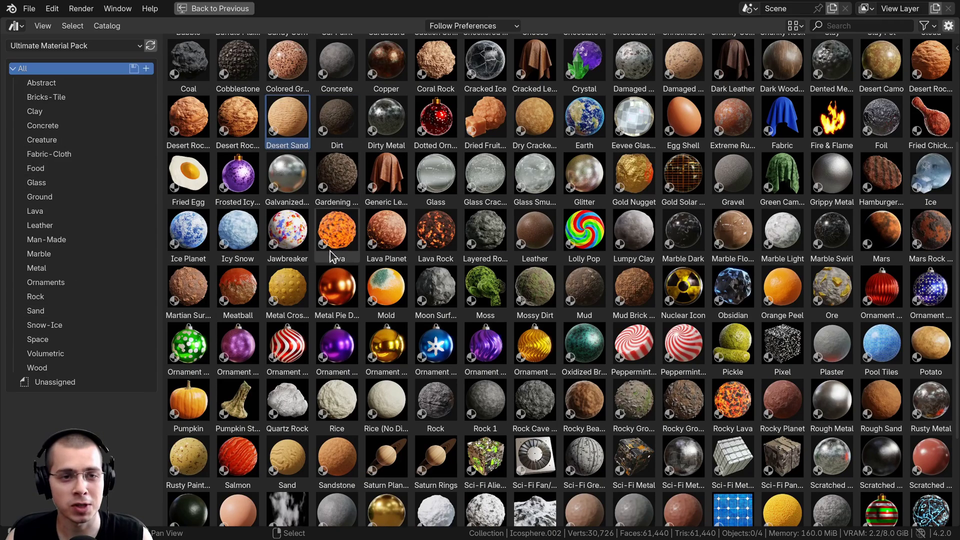
scroll(345, 264, "up", 5)
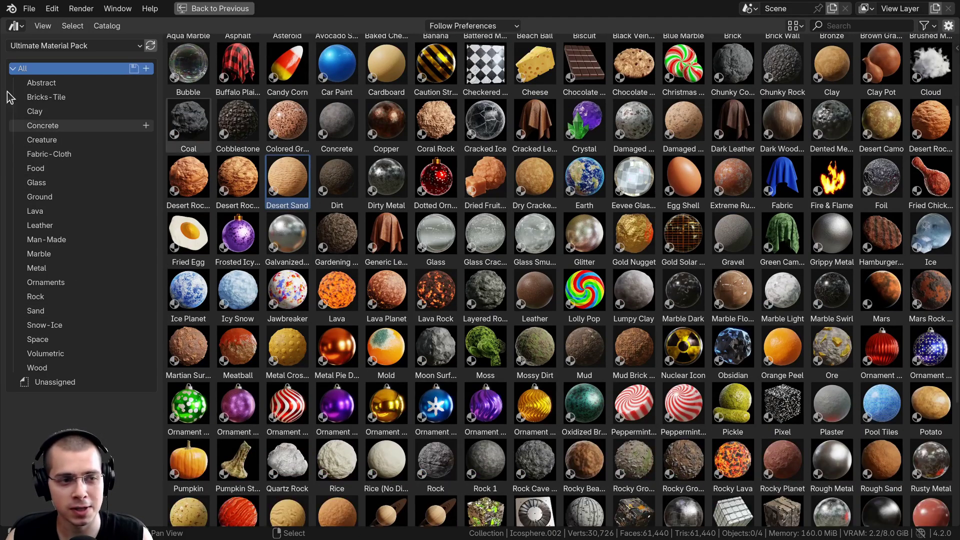
left_click(44, 96)
left_click(52, 139)
left_click(53, 212)
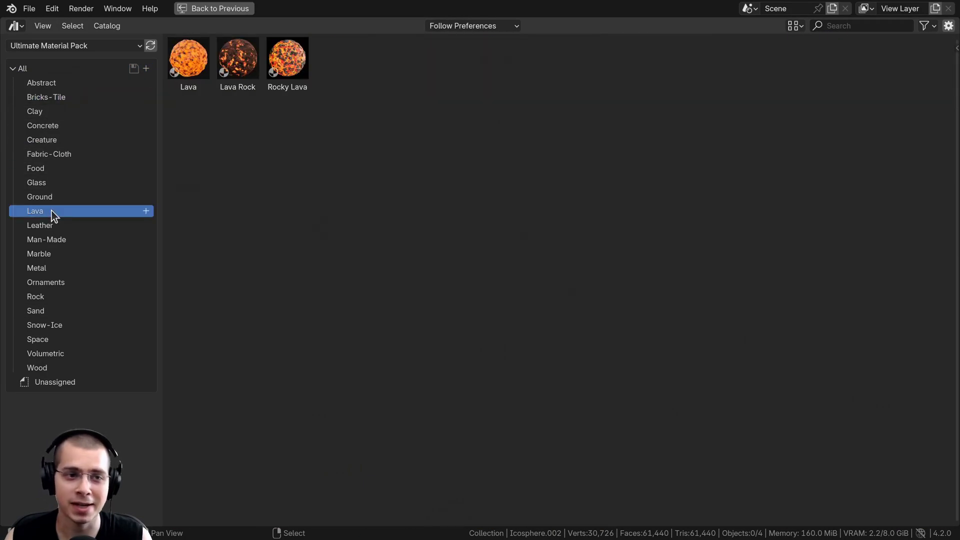
Restore the split workspace and view the asset library's Ornaments, Man-Made and Ground catalogs.
left_click(220, 9)
left_click(89, 327)
scroll(80, 379, "down", 3)
left_click(72, 410)
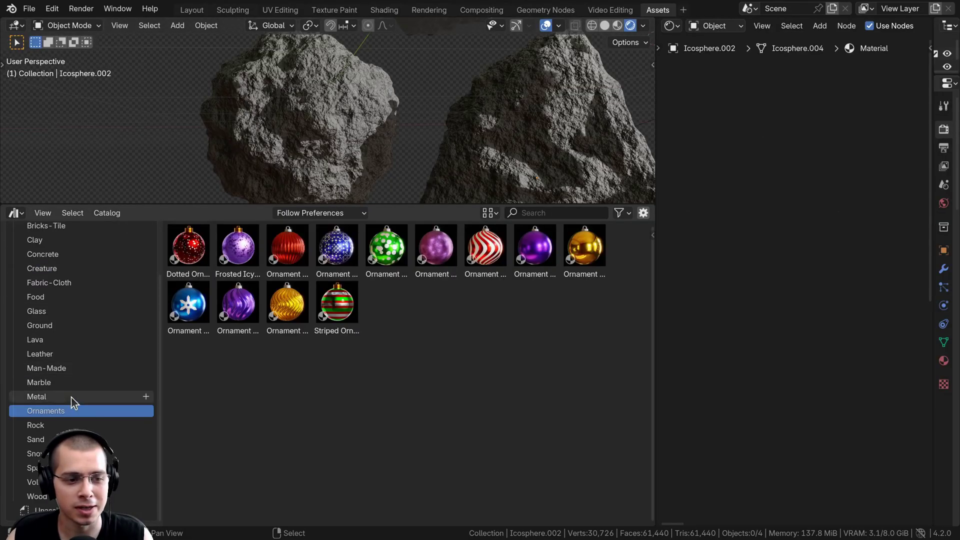
left_click(70, 368)
left_click(70, 325)
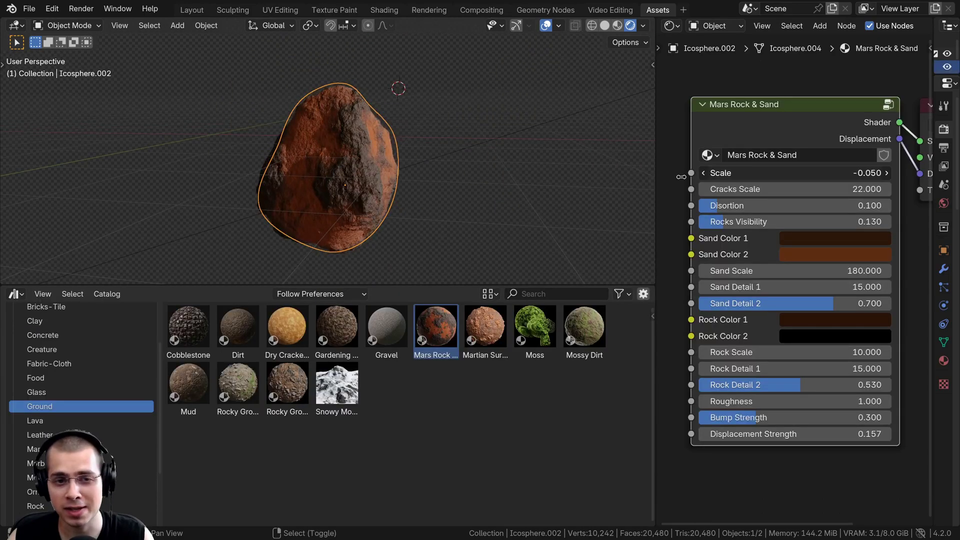
Adjust the Mars Rock & Sand material's settings and examine its displacement on the rock from different angles.
middle_click_drag(465, 165, 433, 163)
mouse_move(765, 122)
left_mouse_down()
mouse_move(798, 54)
mouse_move(752, 121)
left_mouse_up()
middle_click_drag(354, 180, 400, 152)
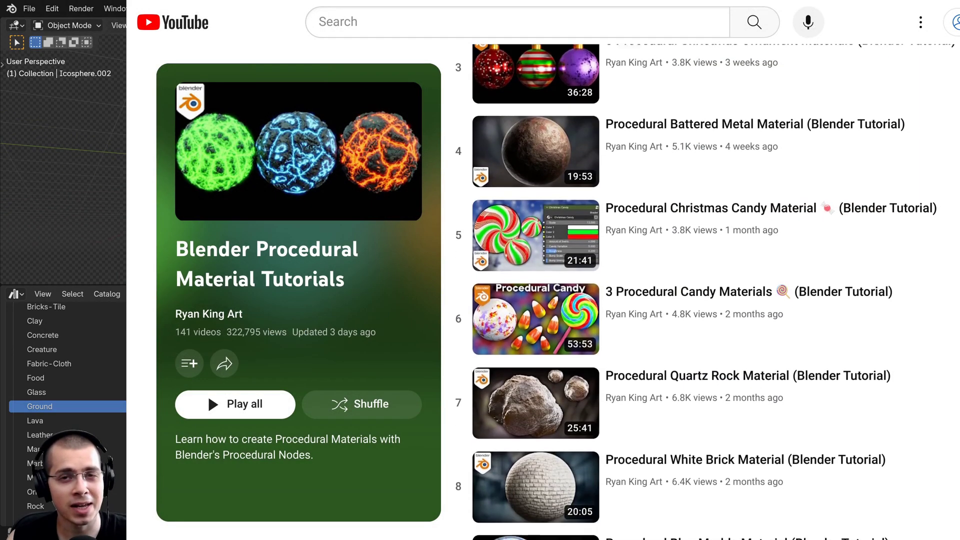